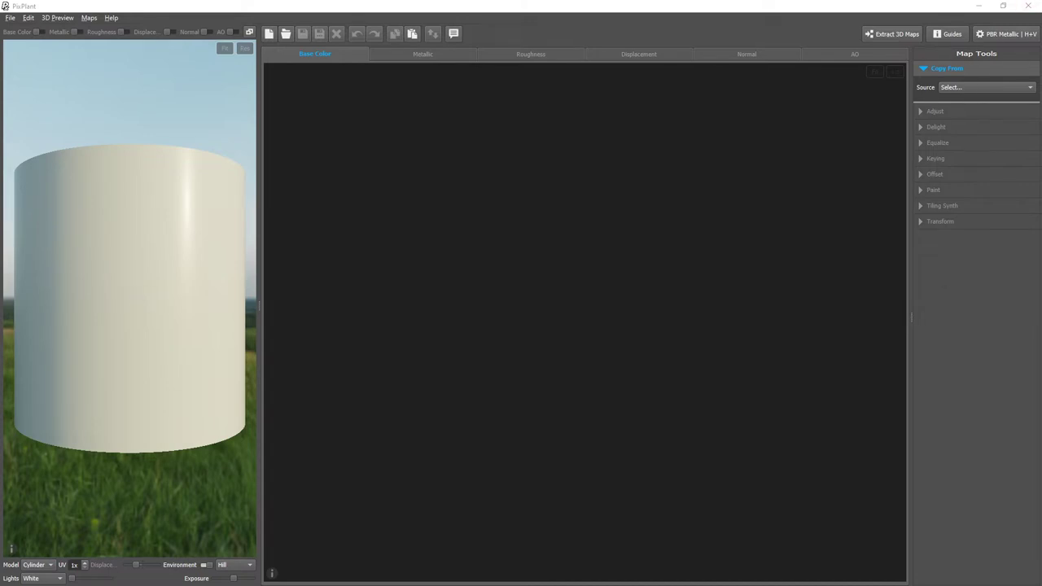
Drop the brick-white-2 map files into PixPlant and open them as a six-map material.
{"action": "left_click_drag", "start_coordinate": [798, 139], "coordinate": [493, 314]}
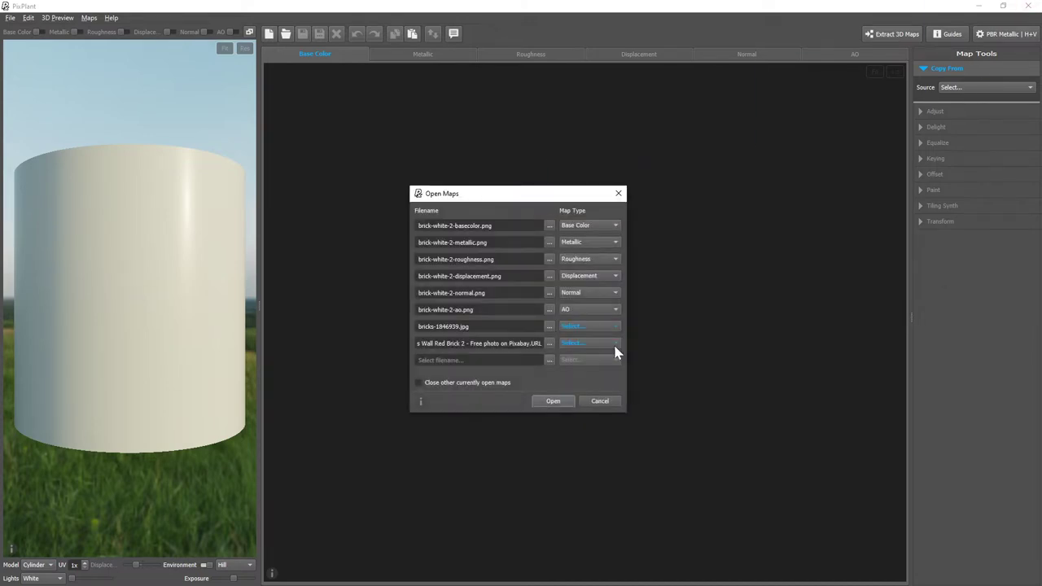
{"action": "left_click", "coordinate": [552, 401]}
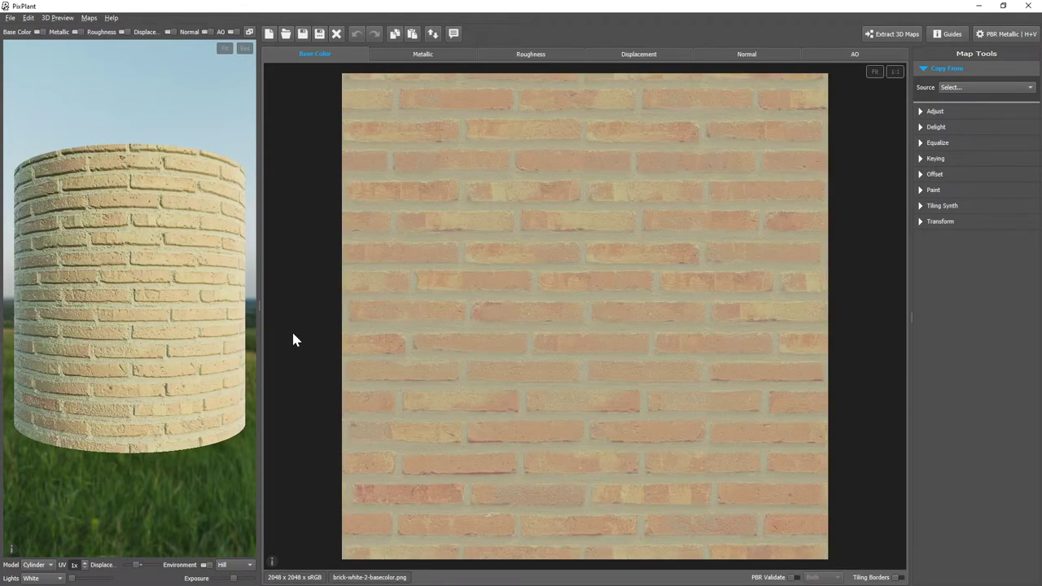
Widen the 3D preview, toggle off Base Color, Displacement, Normal and AO, then restore all maps.
{"action": "left_click_drag", "start_coordinate": [256, 303], "coordinate": [498, 304]}
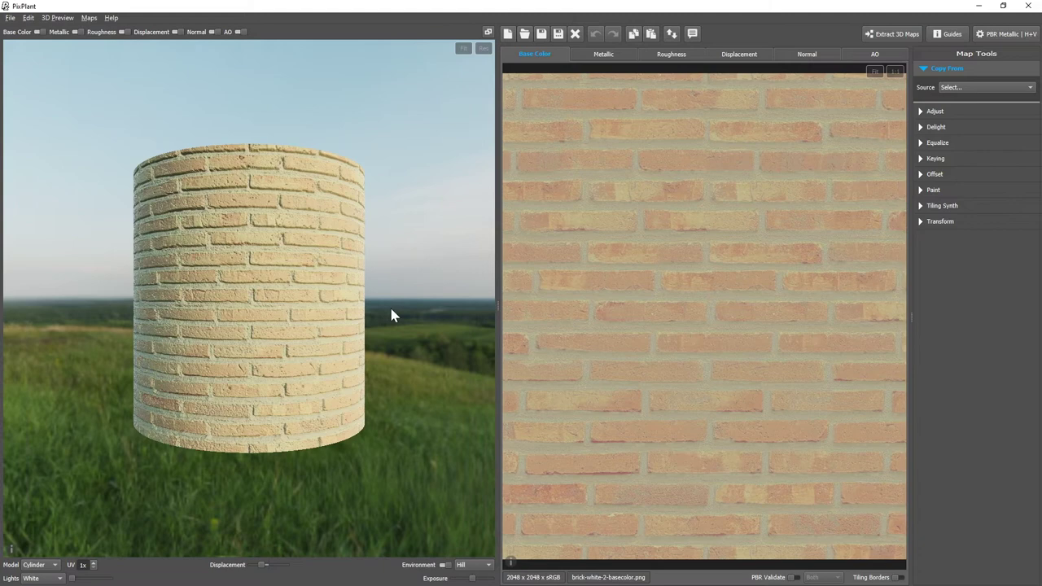
{"action": "scroll", "coordinate": [398, 310], "scroll_direction": "up", "scroll_amount": 5}
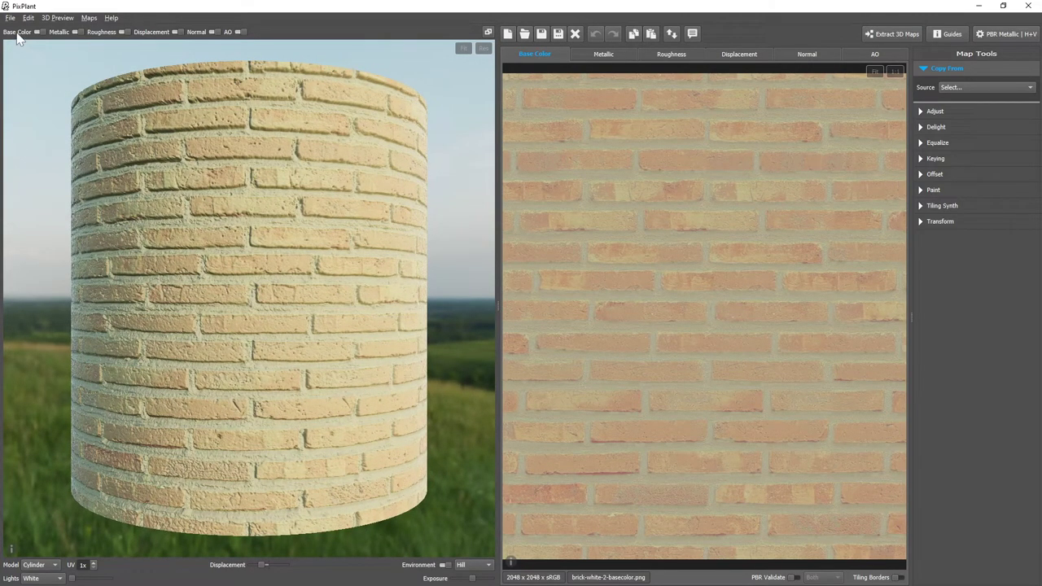
{"action": "left_click", "coordinate": [17, 33]}
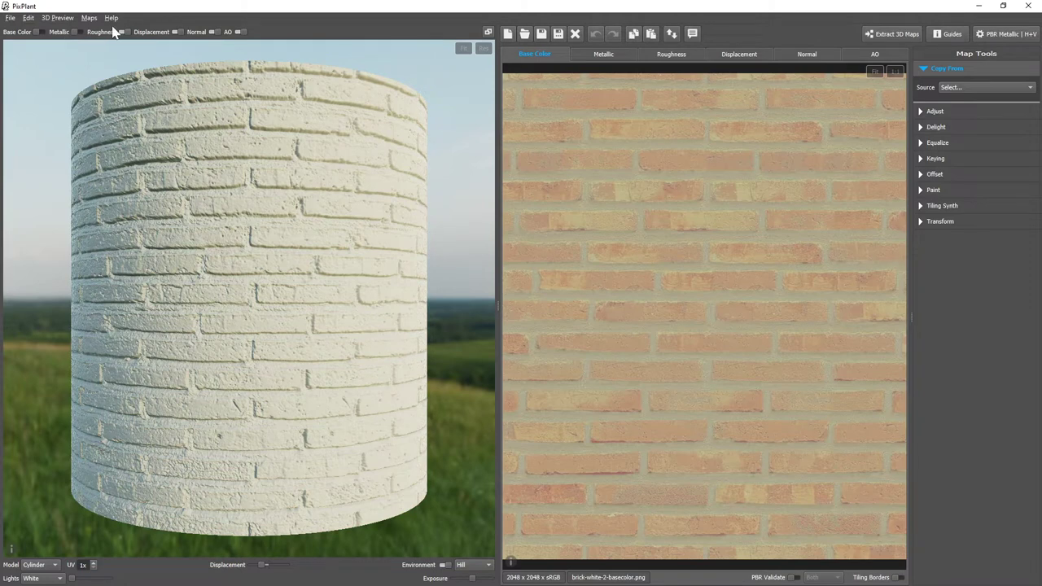
{"action": "left_click", "coordinate": [175, 32]}
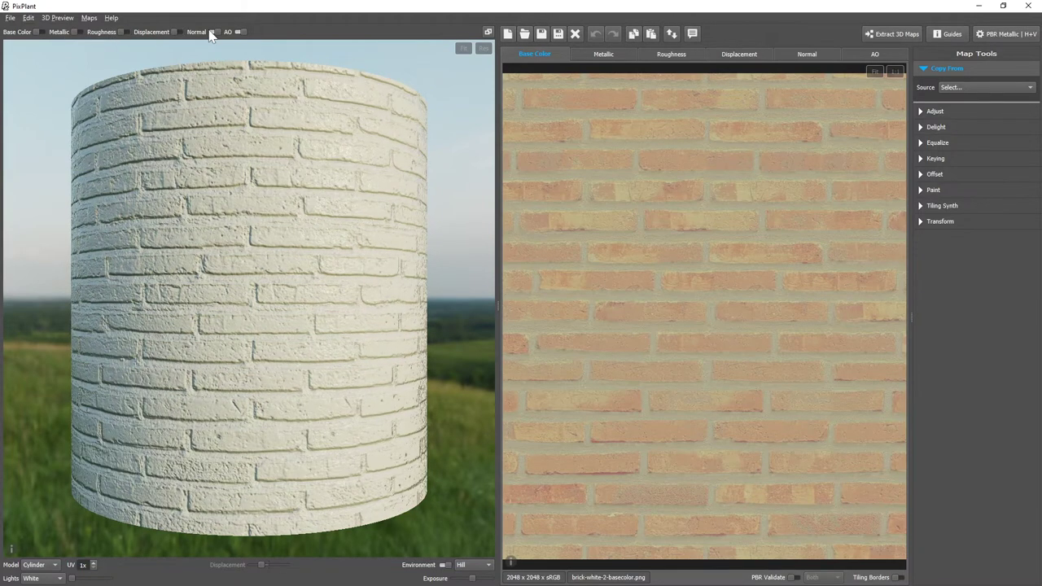
{"action": "left_click", "coordinate": [211, 32]}
{"action": "left_click", "coordinate": [236, 33]}
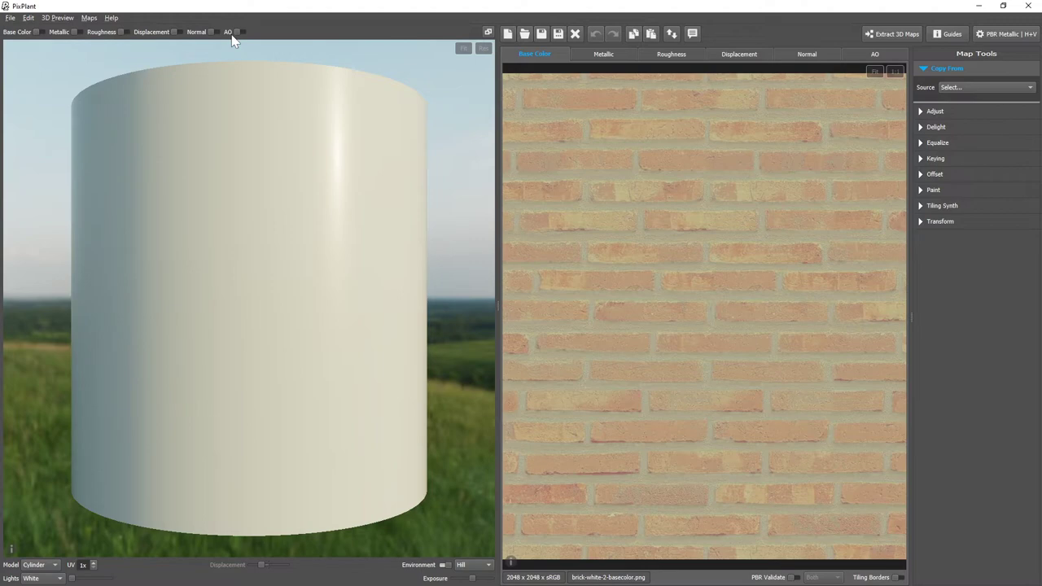
{"action": "left_click", "coordinate": [236, 33], "text": "ctrl"}
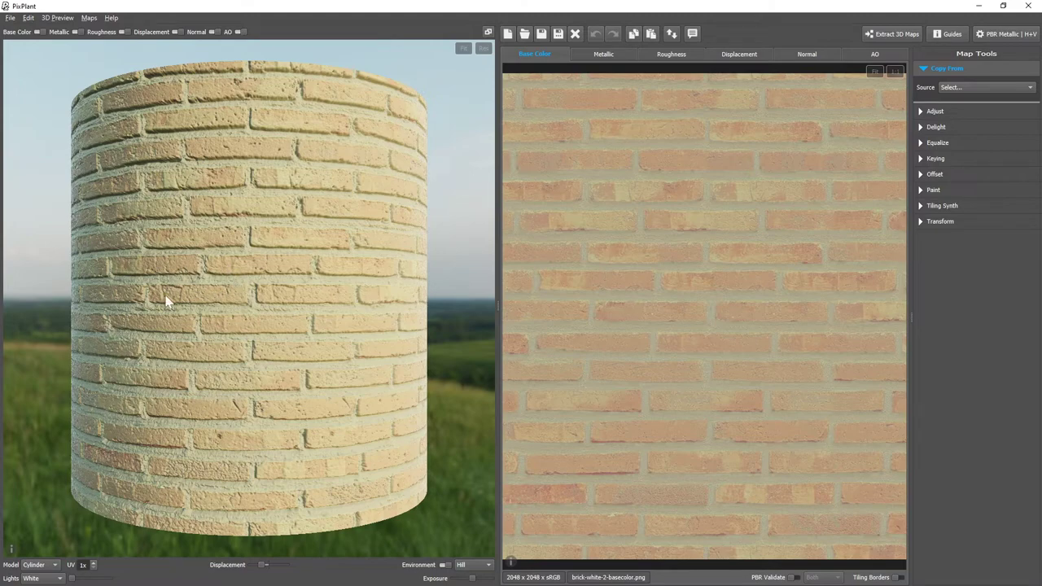
{"action": "scroll", "coordinate": [107, 334], "scroll_direction": "down", "scroll_amount": 4}
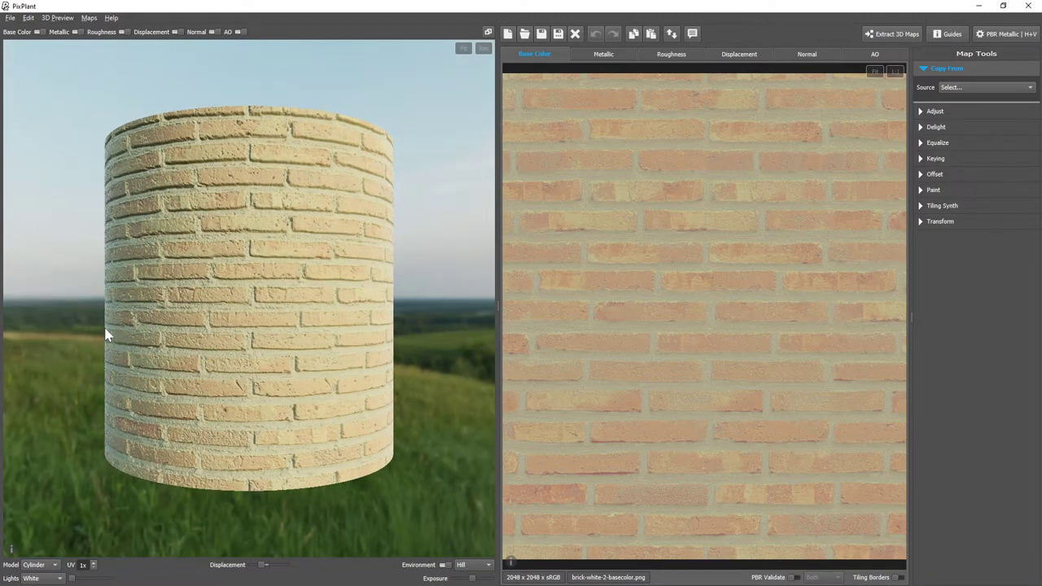
{"action": "left_click_drag", "start_coordinate": [107, 333], "coordinate": [77, 313]}
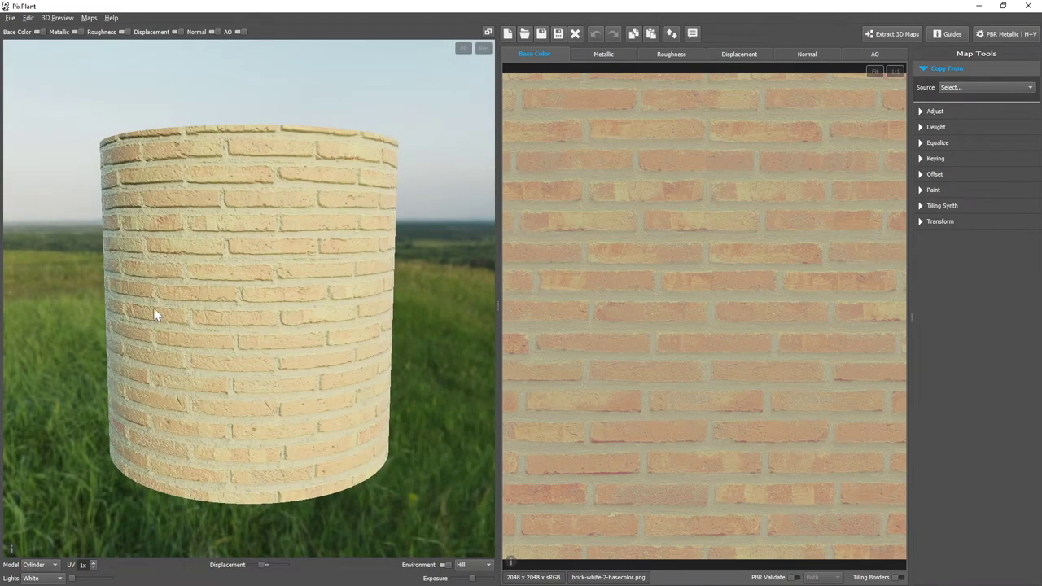
{"action": "left_click_drag", "start_coordinate": [142, 312], "coordinate": [234, 334]}
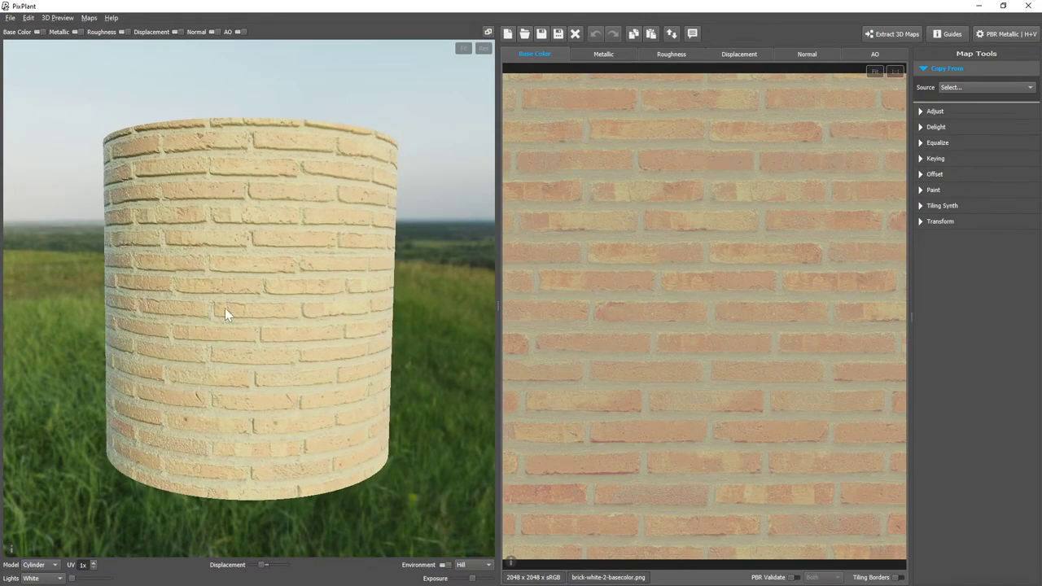
Cycle the preview model through Plane, Box and Cylinder, rotating each, and end on Ball.
{"action": "left_click", "coordinate": [47, 566]}
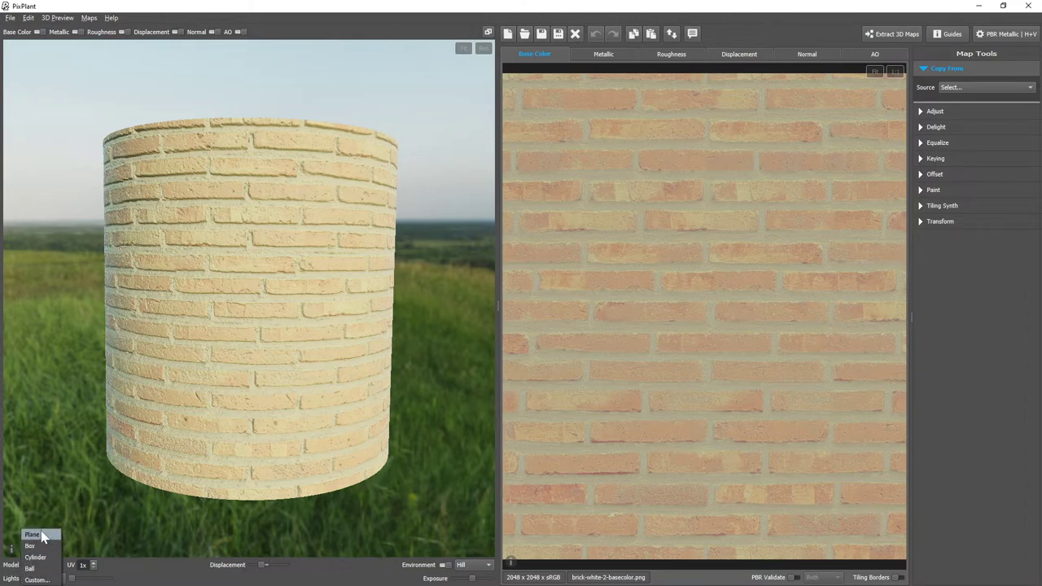
{"action": "left_click", "coordinate": [33, 535]}
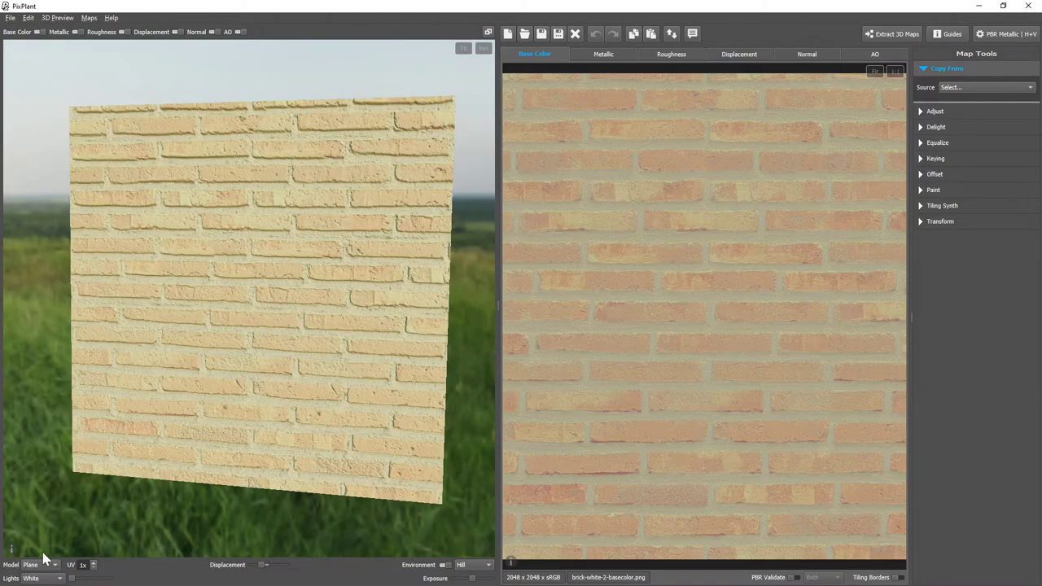
{"action": "left_click_drag", "start_coordinate": [154, 402], "coordinate": [190, 396]}
{"action": "scroll", "coordinate": [42, 564], "scroll_direction": "down", "scroll_amount": 1}
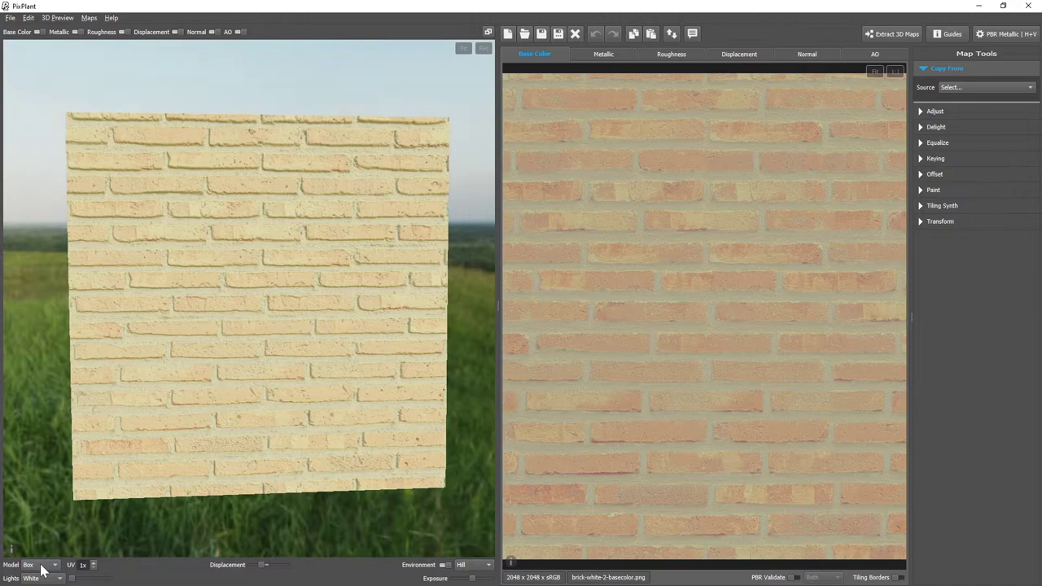
{"action": "left_click_drag", "start_coordinate": [188, 356], "coordinate": [269, 405]}
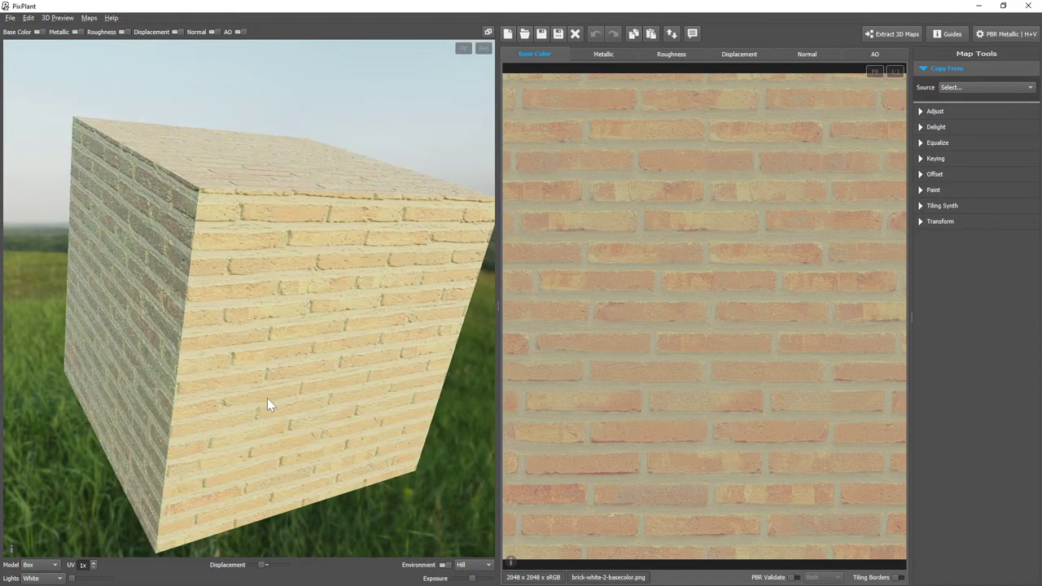
{"action": "scroll", "coordinate": [38, 564], "scroll_direction": "down", "scroll_amount": 1}
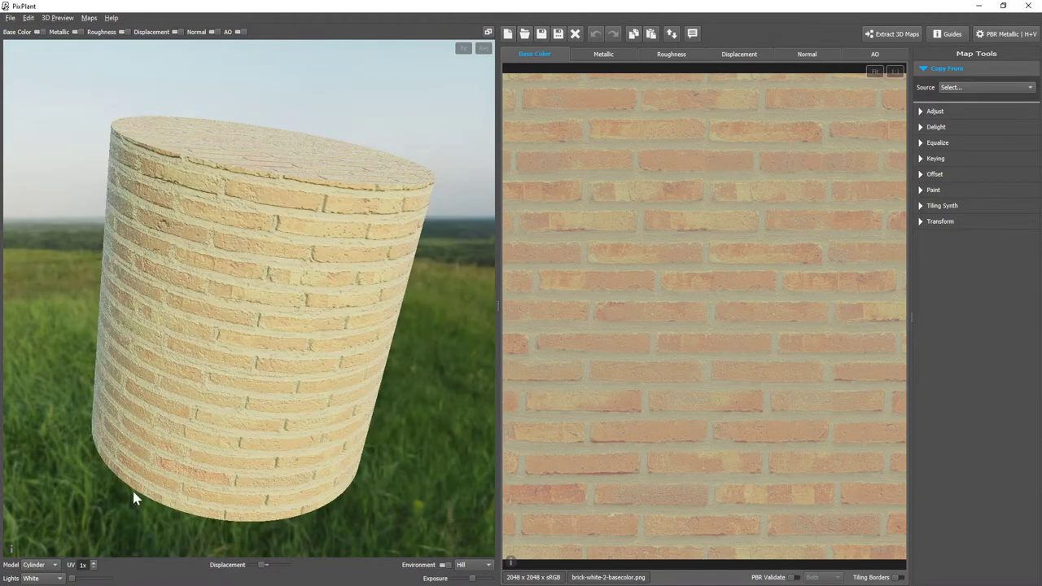
{"action": "left_click_drag", "start_coordinate": [299, 389], "coordinate": [223, 314]}
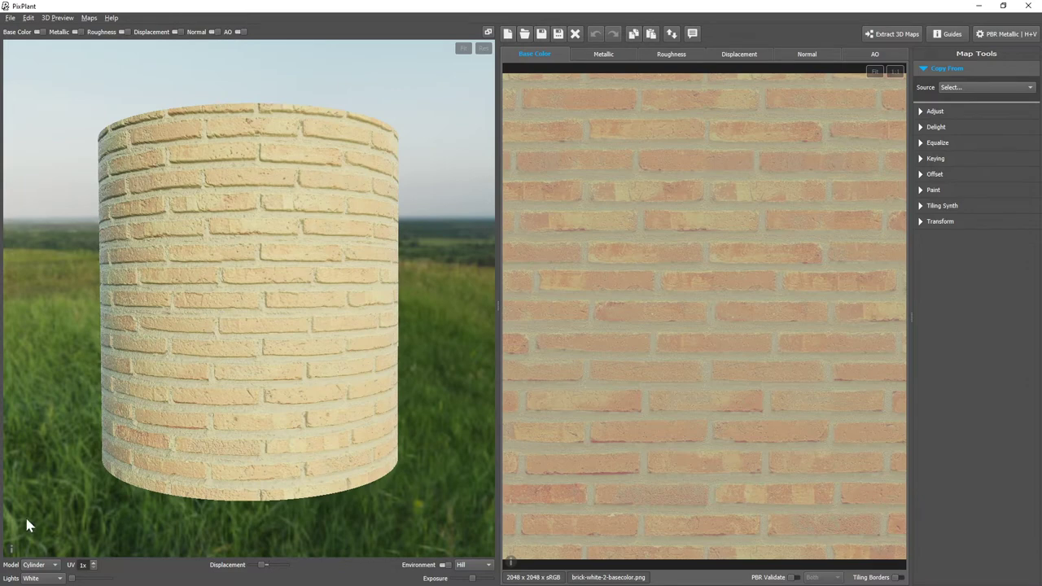
{"action": "scroll", "coordinate": [39, 570], "scroll_direction": "down", "scroll_amount": 1}
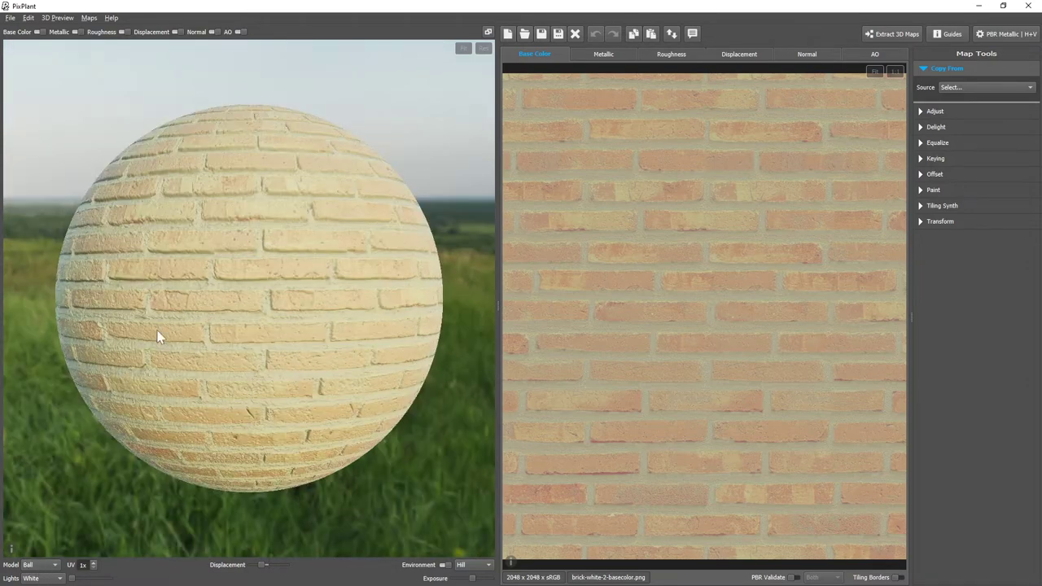
Rotate the sphere and set UV tiling to 2x so the bricks appear smaller.
{"action": "left_click_drag", "start_coordinate": [160, 337], "coordinate": [172, 409]}
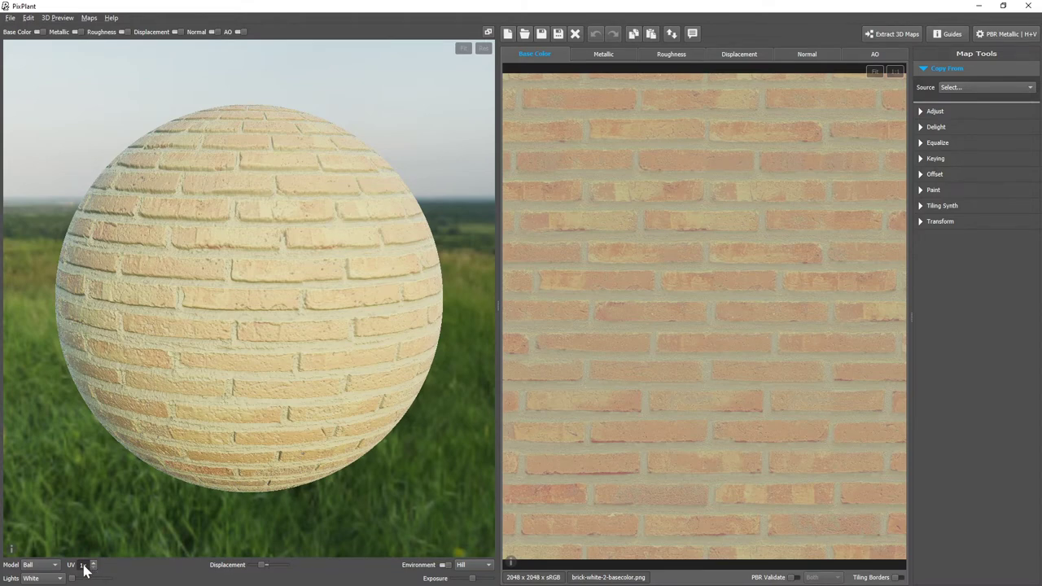
{"action": "scroll", "coordinate": [84, 570], "scroll_direction": "up", "scroll_amount": 1}
{"action": "scroll", "coordinate": [83, 570], "scroll_direction": "up", "scroll_amount": 1}
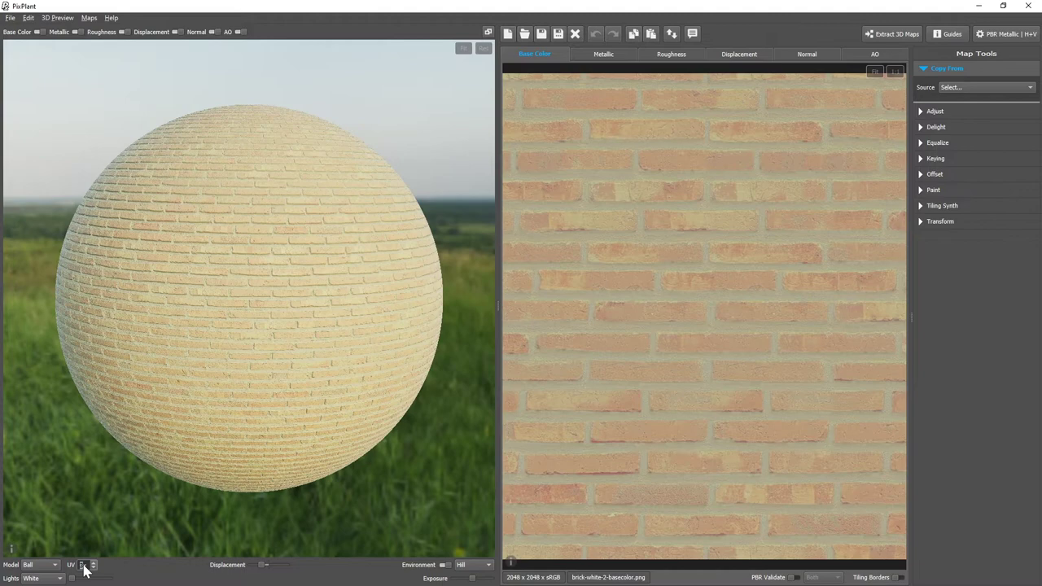
{"action": "scroll", "coordinate": [83, 570], "scroll_direction": "down", "scroll_amount": 1}
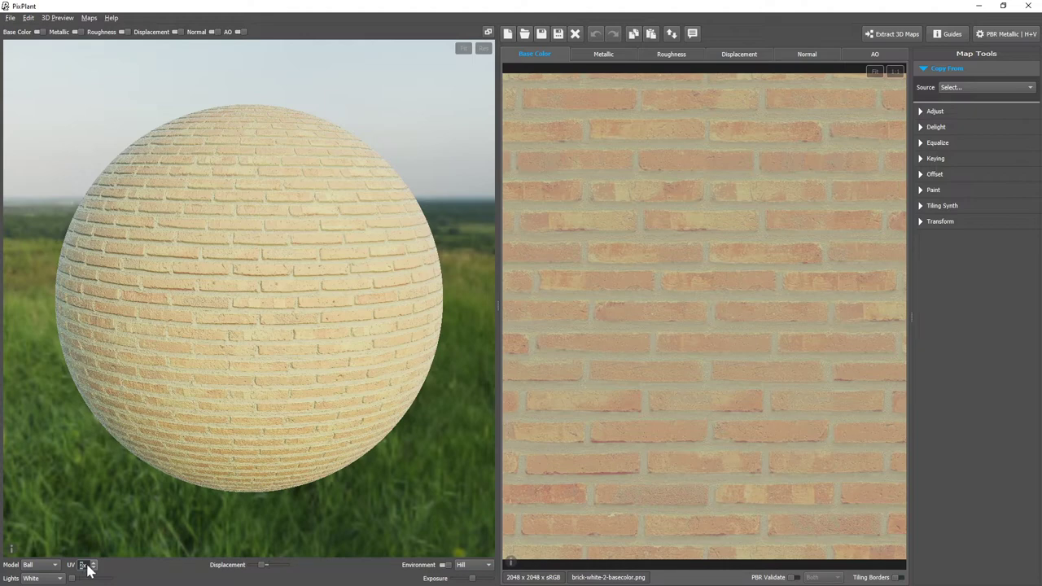
Load a bunny model into the preview, then replace it with a draped cloth model.
{"action": "left_click_drag", "start_coordinate": [1018, 382], "coordinate": [211, 292]}
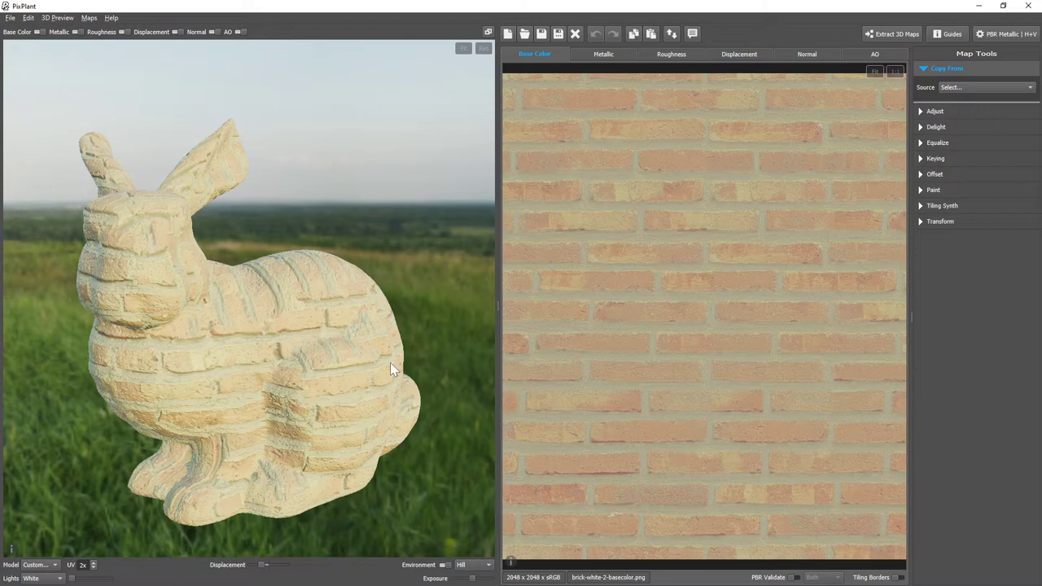
{"action": "left_click_drag", "start_coordinate": [1034, 309], "coordinate": [179, 262]}
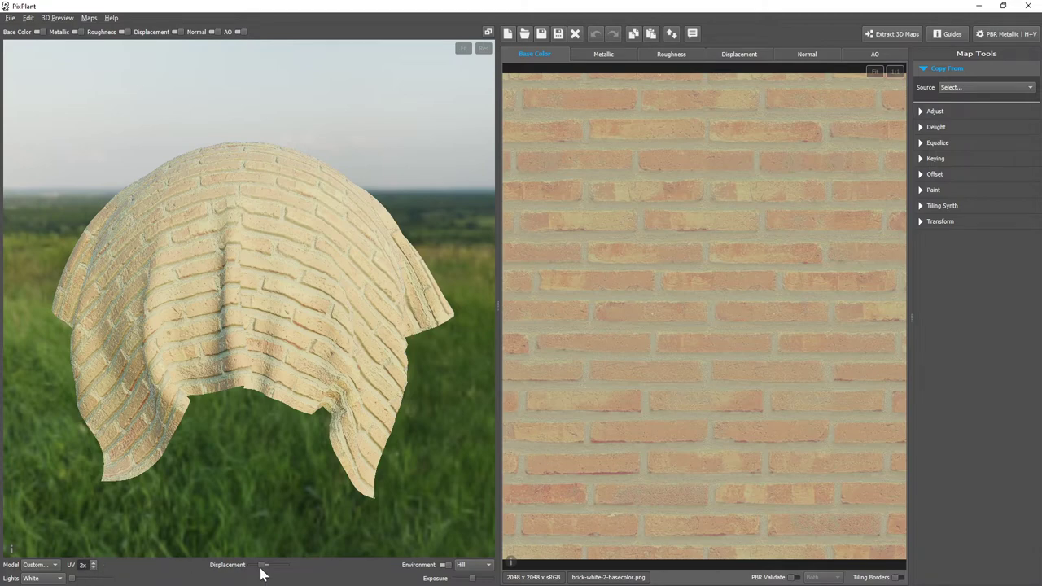
Switch the model back to Cylinder, set UV tiling to 1x, and raise Displacement.
{"action": "left_click", "coordinate": [38, 565]}
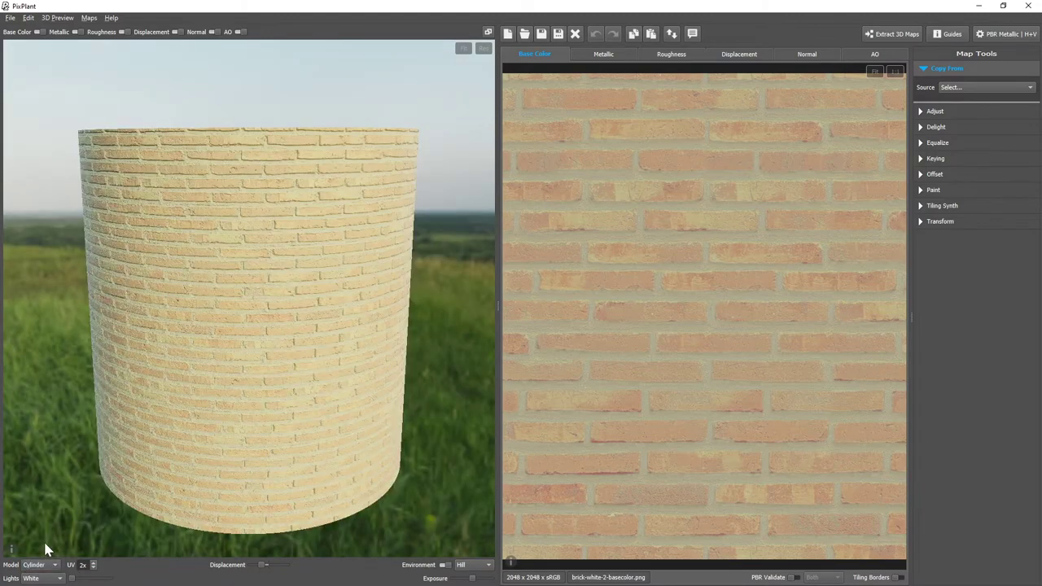
{"action": "left_click", "coordinate": [93, 567]}
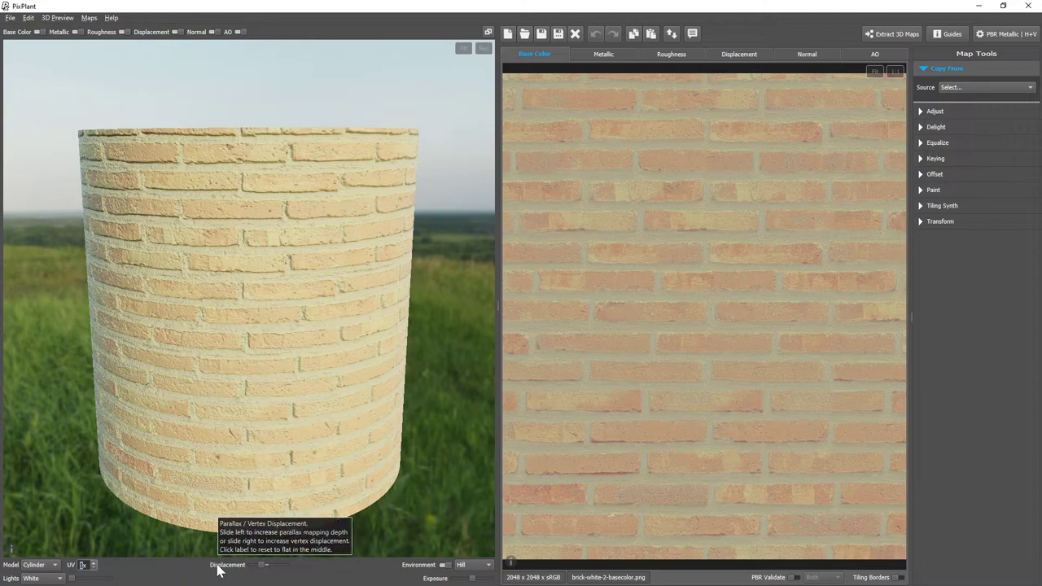
{"action": "left_click_drag", "start_coordinate": [261, 565], "coordinate": [269, 568]}
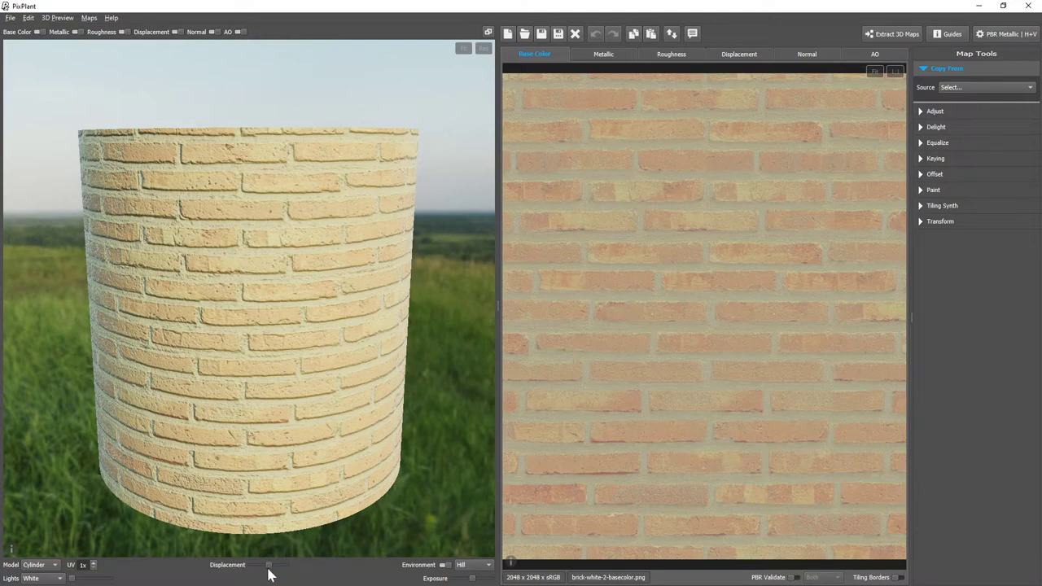
Adjust Displacement, zoom and orbit to inspect the cylinder, then drag Displacement to reduce brick relief.
{"action": "scroll", "coordinate": [268, 567], "scroll_direction": "down", "scroll_amount": 1}
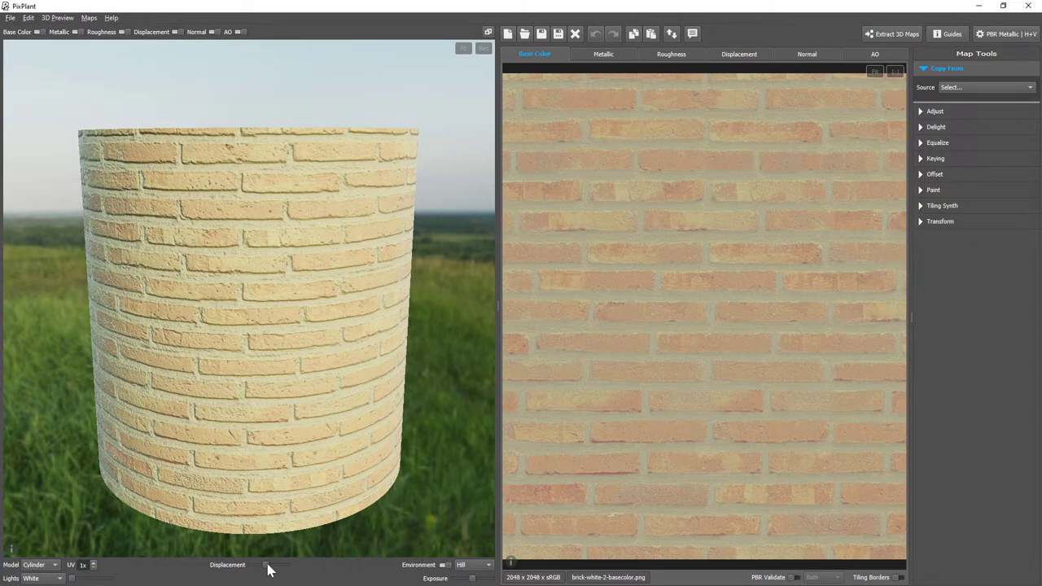
{"action": "scroll", "coordinate": [268, 568], "scroll_direction": "down", "scroll_amount": 2}
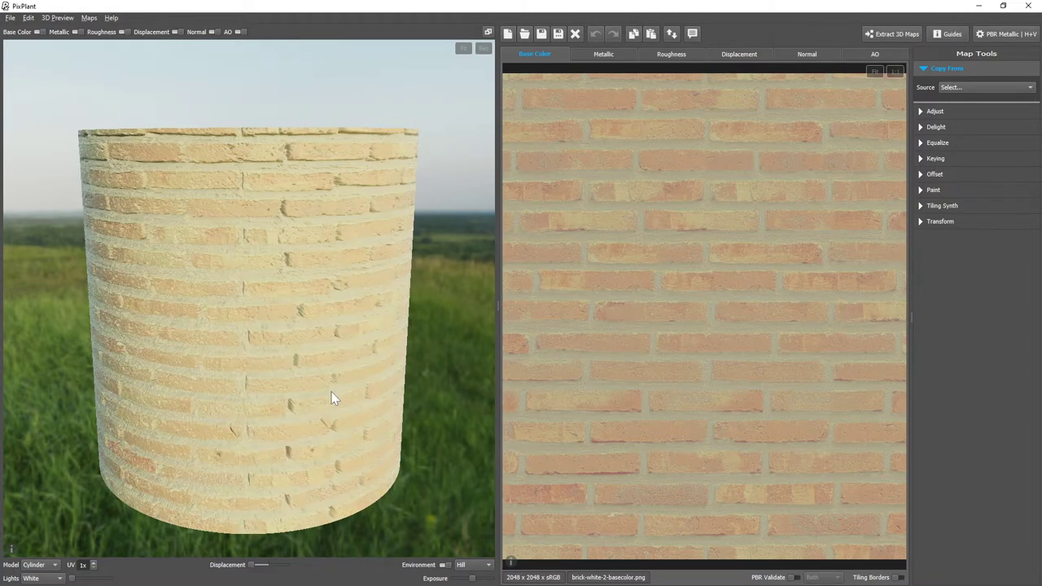
{"action": "scroll", "coordinate": [332, 399], "scroll_direction": "up", "scroll_amount": 4}
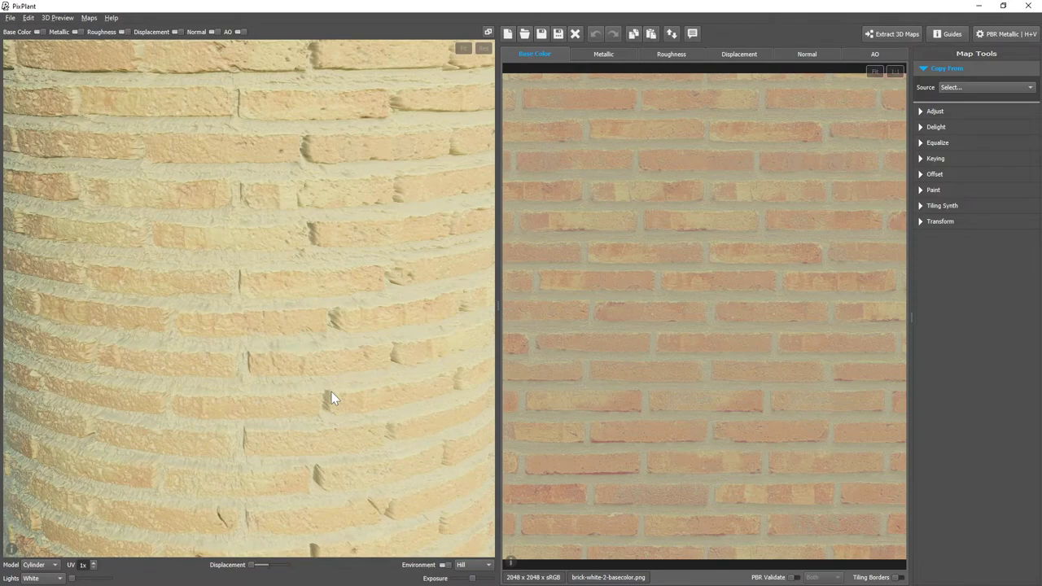
{"action": "scroll", "coordinate": [331, 399], "scroll_direction": "down", "scroll_amount": 3}
{"action": "left_click_drag", "start_coordinate": [349, 391], "coordinate": [288, 384]}
{"action": "scroll", "coordinate": [437, 354], "scroll_direction": "down", "scroll_amount": 3}
{"action": "scroll", "coordinate": [435, 328], "scroll_direction": "up", "scroll_amount": 5}
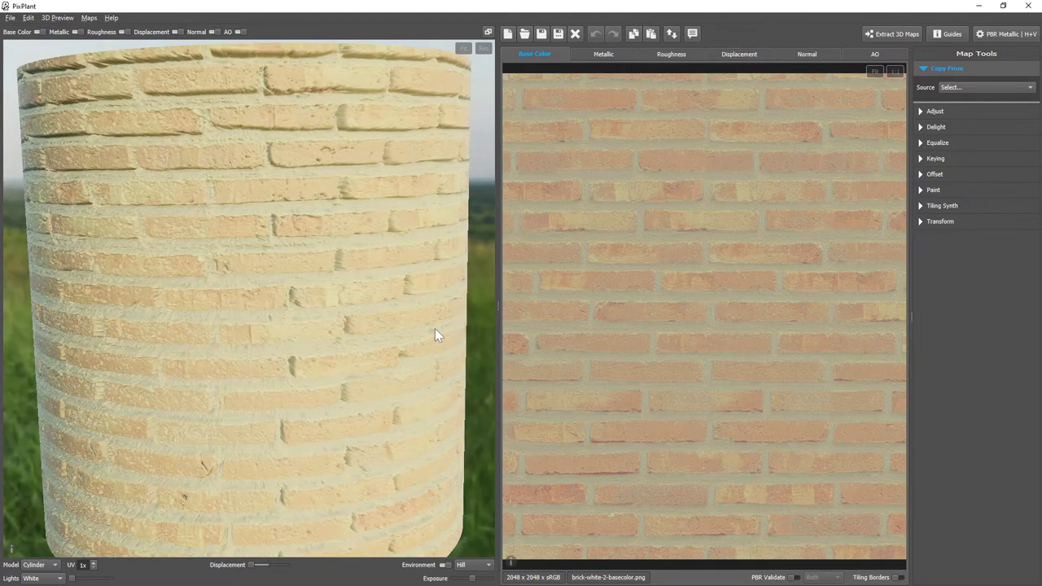
{"action": "left_click_drag", "start_coordinate": [360, 298], "coordinate": [383, 242]}
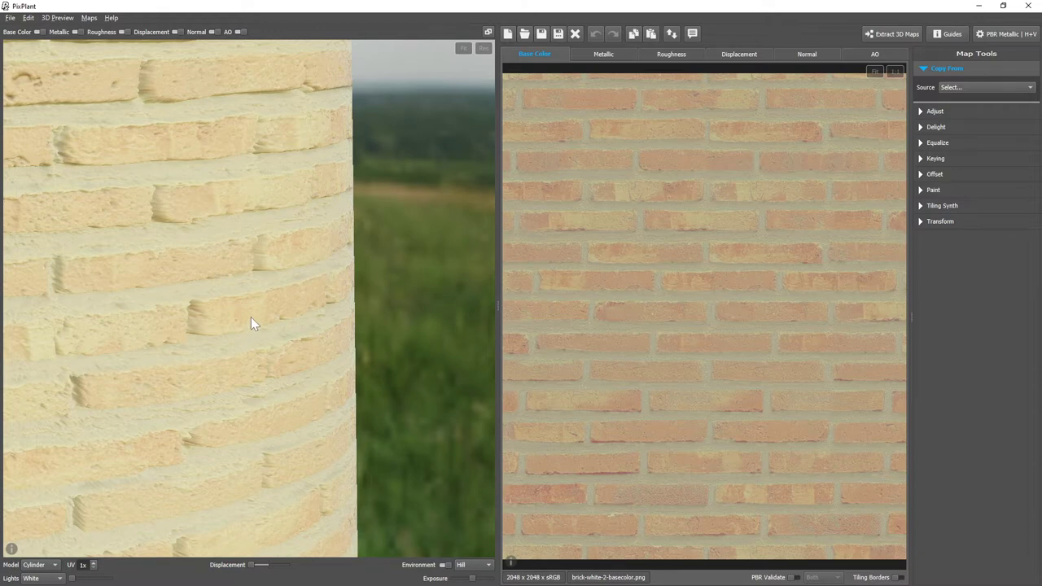
{"action": "left_click_drag", "start_coordinate": [258, 565], "coordinate": [289, 571]}
Inspect the cylinder's top edge, then lower Displacement to a low, smooth-silhouette setting.
{"action": "scroll", "coordinate": [269, 364], "scroll_direction": "down", "scroll_amount": 2}
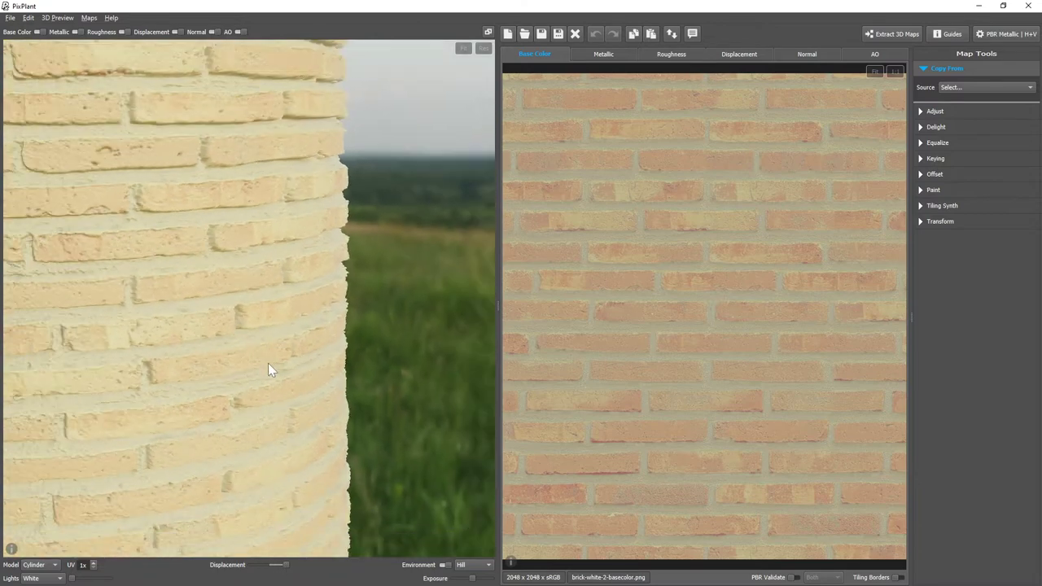
{"action": "left_click_drag", "start_coordinate": [263, 345], "coordinate": [272, 280]}
{"action": "scroll", "coordinate": [279, 275], "scroll_direction": "up", "scroll_amount": 2}
{"action": "scroll", "coordinate": [280, 275], "scroll_direction": "up", "scroll_amount": 2}
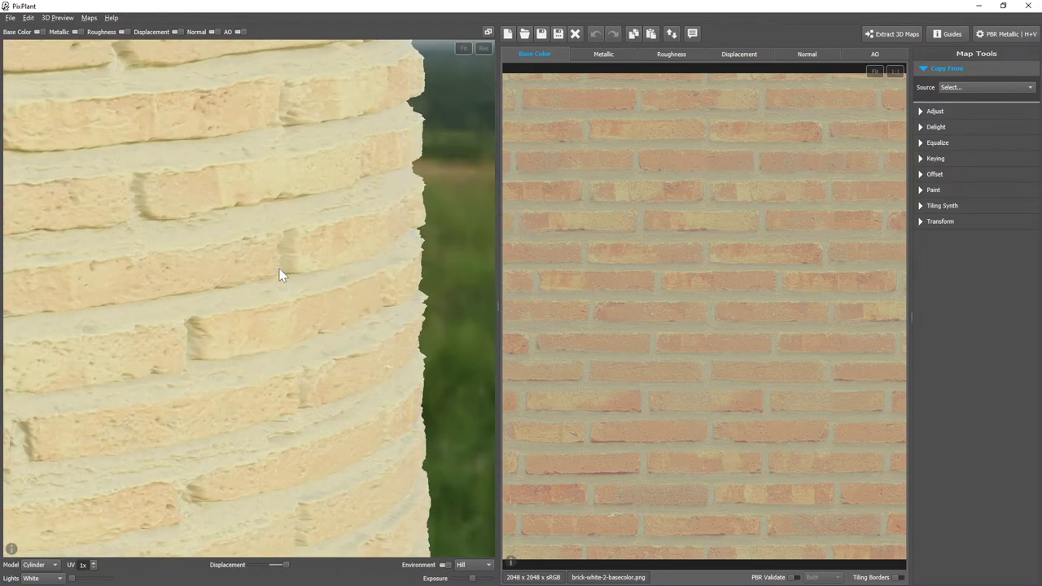
{"action": "scroll", "coordinate": [315, 276], "scroll_direction": "down", "scroll_amount": 3}
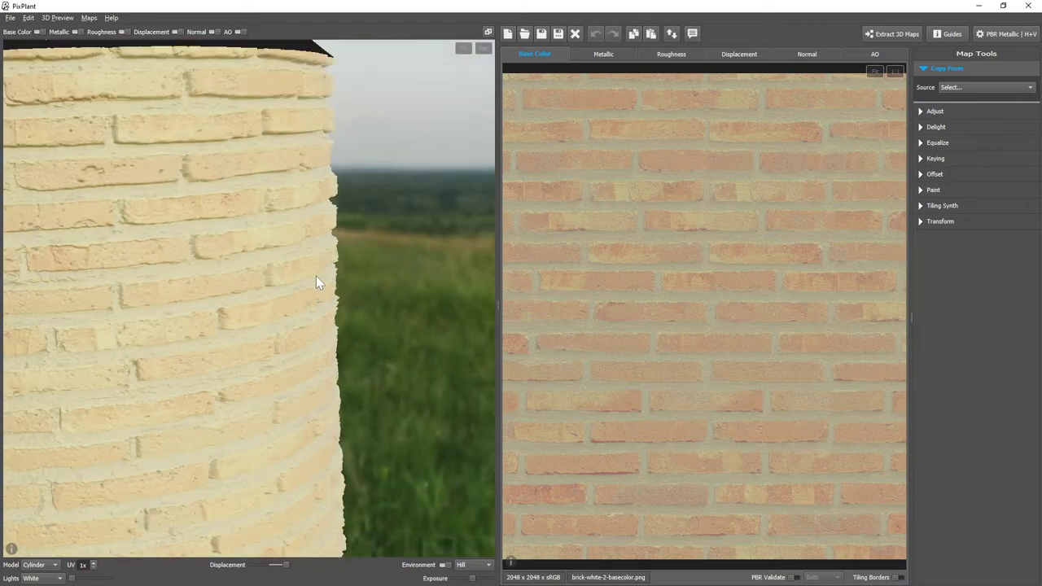
{"action": "scroll", "coordinate": [316, 279], "scroll_direction": "down", "scroll_amount": 1}
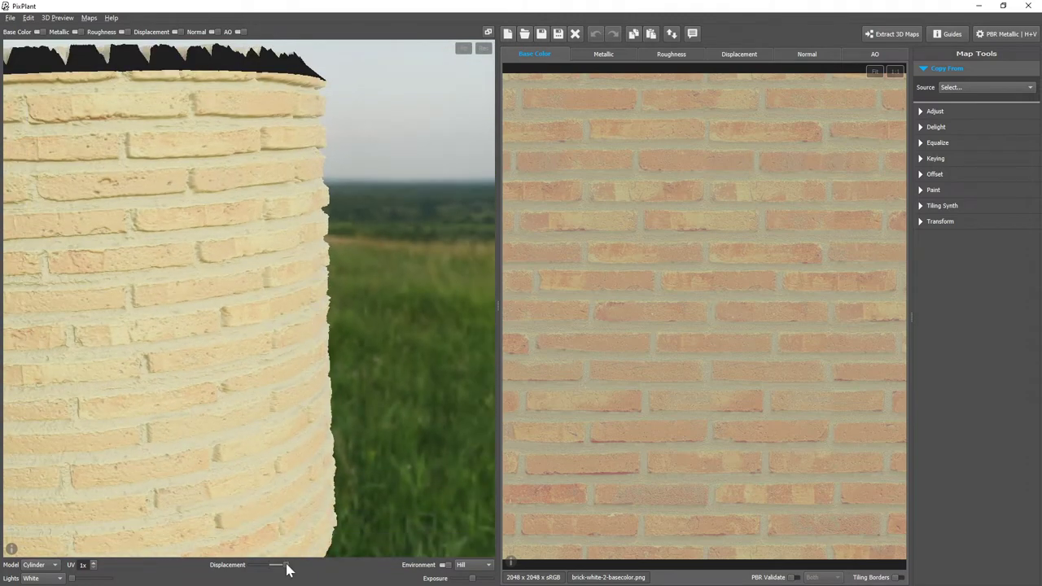
{"action": "left_click_drag", "start_coordinate": [286, 567], "coordinate": [263, 565]}
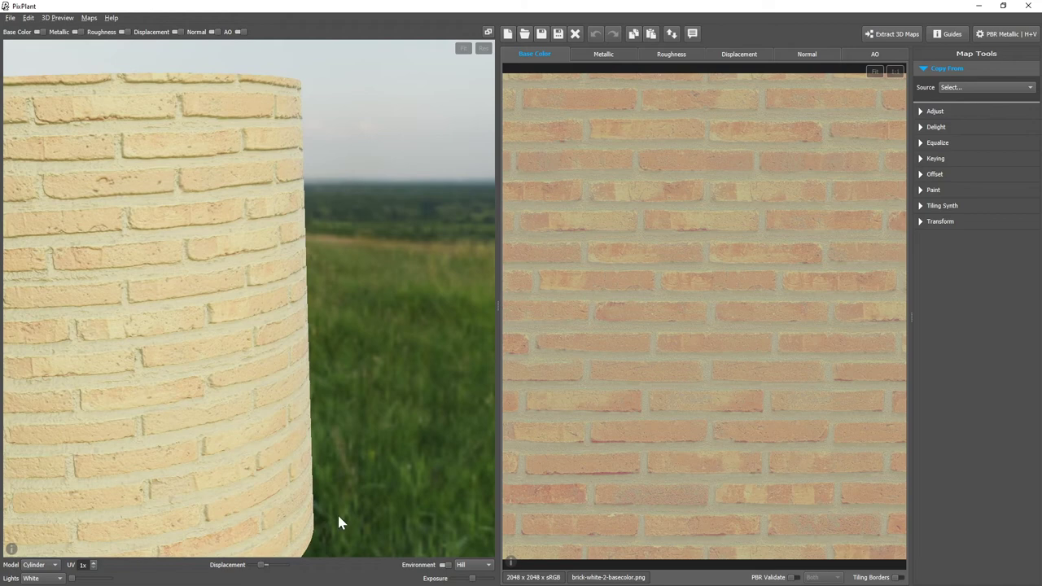
Reset the view to frame the cylinder and toggle the environment backdrop, leaving it hidden against black.
{"action": "left_click", "coordinate": [484, 50]}
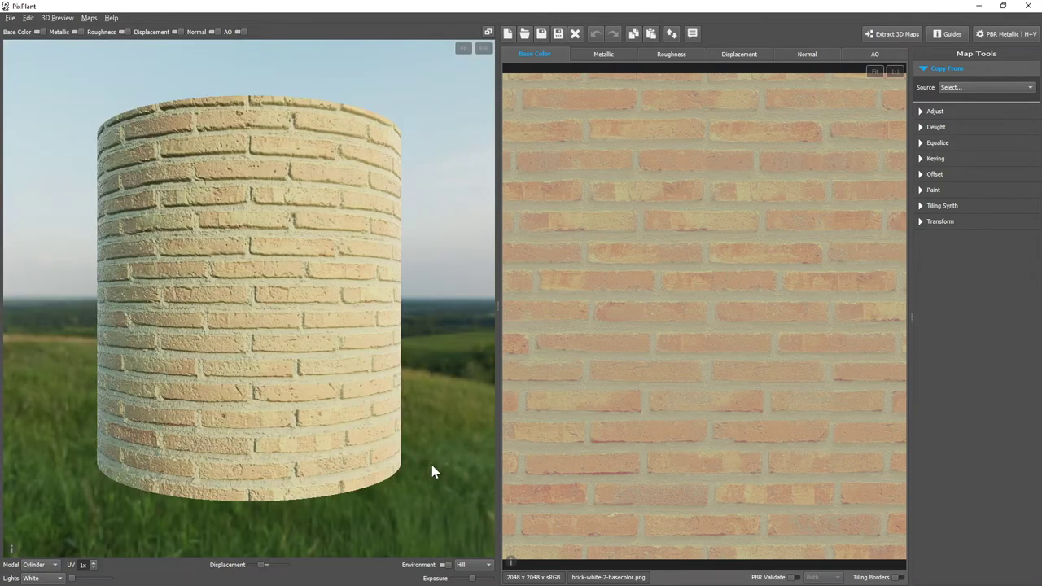
{"action": "left_click", "coordinate": [444, 566]}
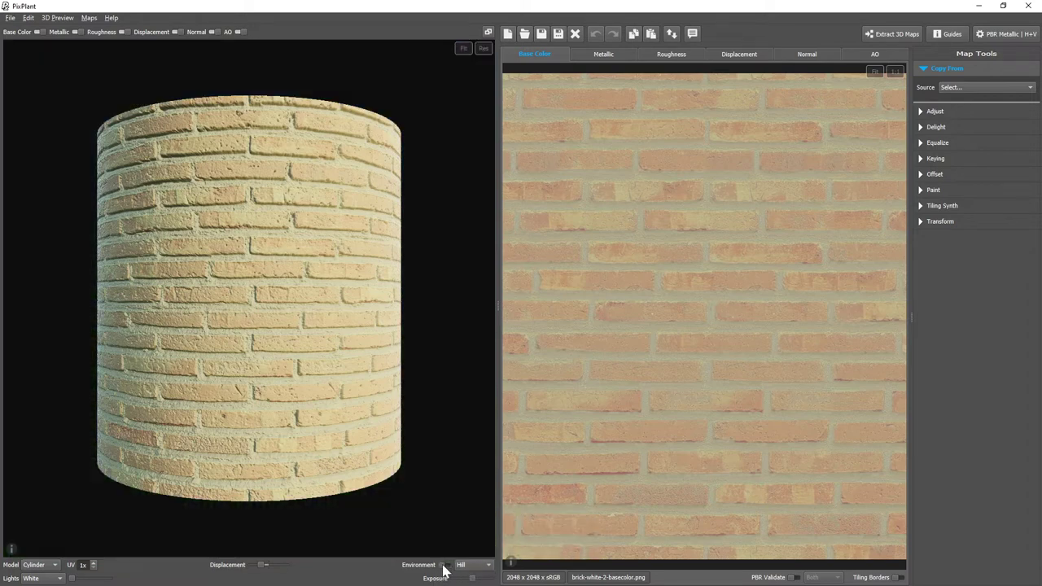
{"action": "left_click", "coordinate": [444, 566]}
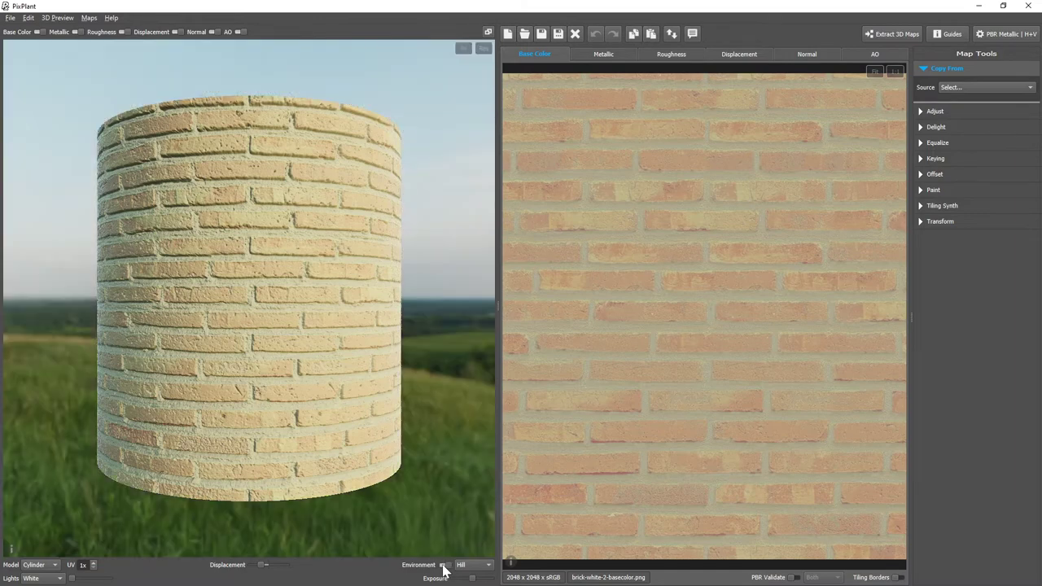
{"action": "left_click", "coordinate": [444, 565]}
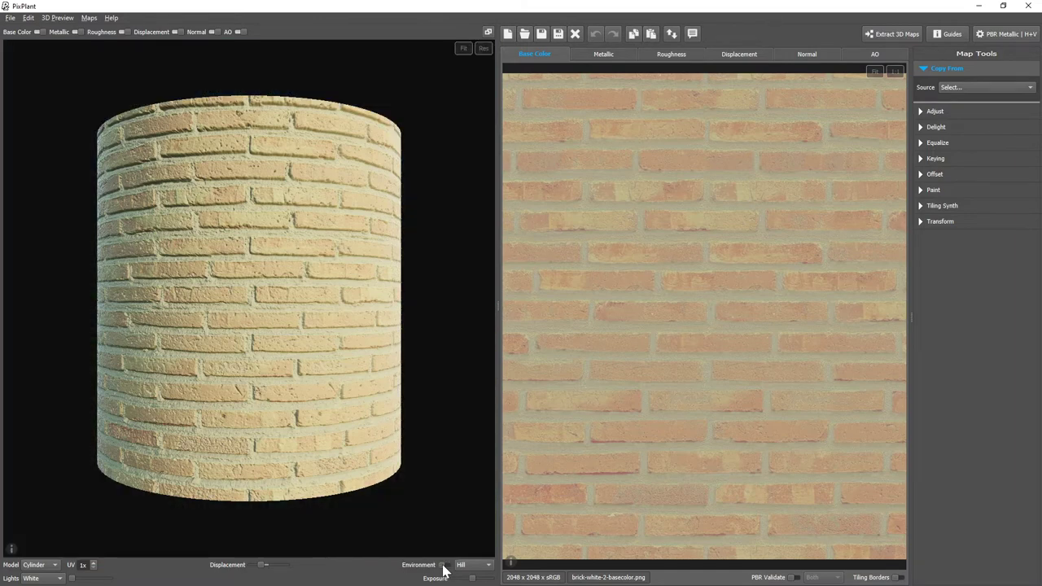
{"action": "left_click", "coordinate": [444, 566]}
{"action": "left_click", "coordinate": [444, 566]}
{"action": "mouse_move", "coordinate": [189, 348]}
{"action": "left_mouse_down"}
{"action": "mouse_move", "coordinate": [274, 366]}
{"action": "mouse_move", "coordinate": [342, 347]}
{"action": "mouse_move", "coordinate": [260, 349]}
{"action": "mouse_move", "coordinate": [333, 325]}
{"action": "mouse_move", "coordinate": [459, 321]}
{"action": "mouse_move", "coordinate": [171, 342]}
{"action": "left_mouse_up"}
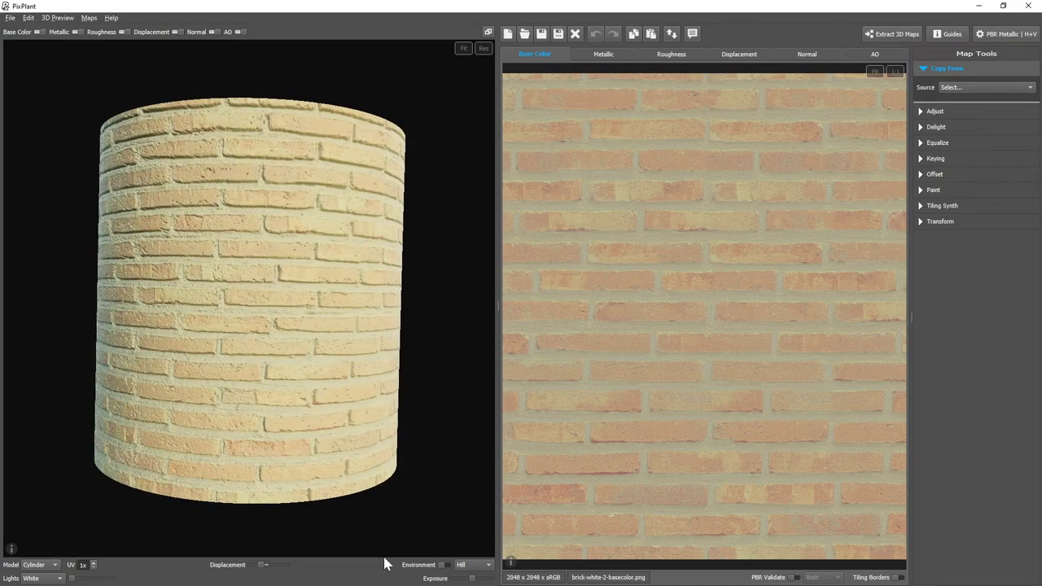
Turn the environment backdrop back on and try Venice before returning to Hill.
{"action": "left_click", "coordinate": [427, 565]}
{"action": "left_click", "coordinate": [469, 567]}
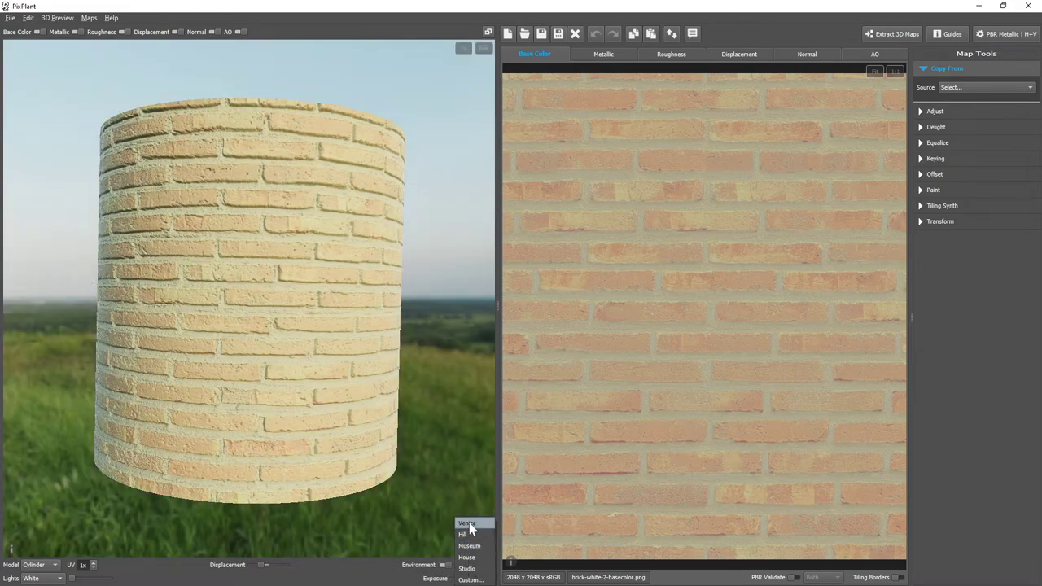
{"action": "left_click", "coordinate": [468, 523]}
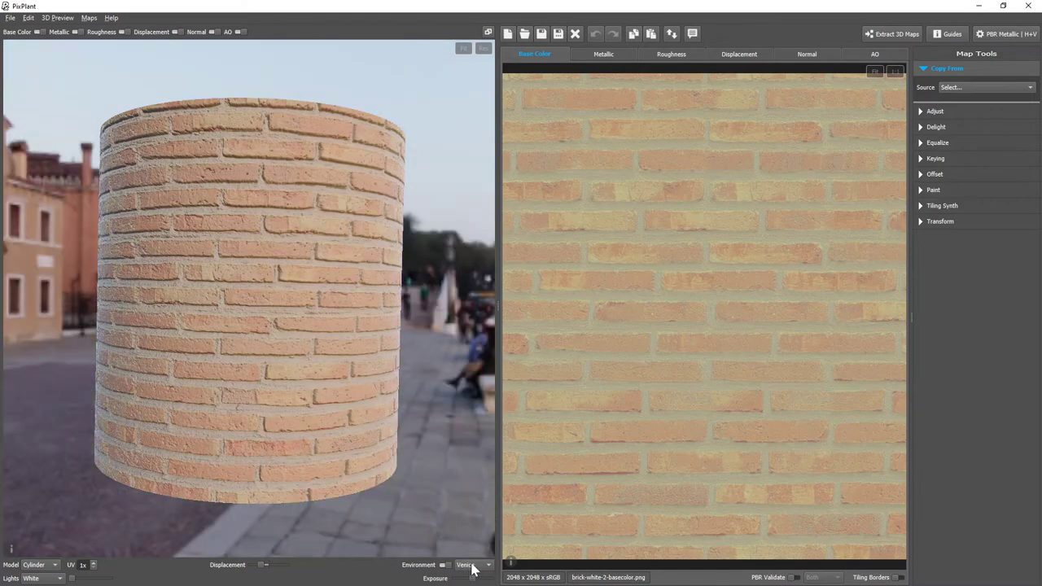
{"action": "left_click", "coordinate": [485, 568]}
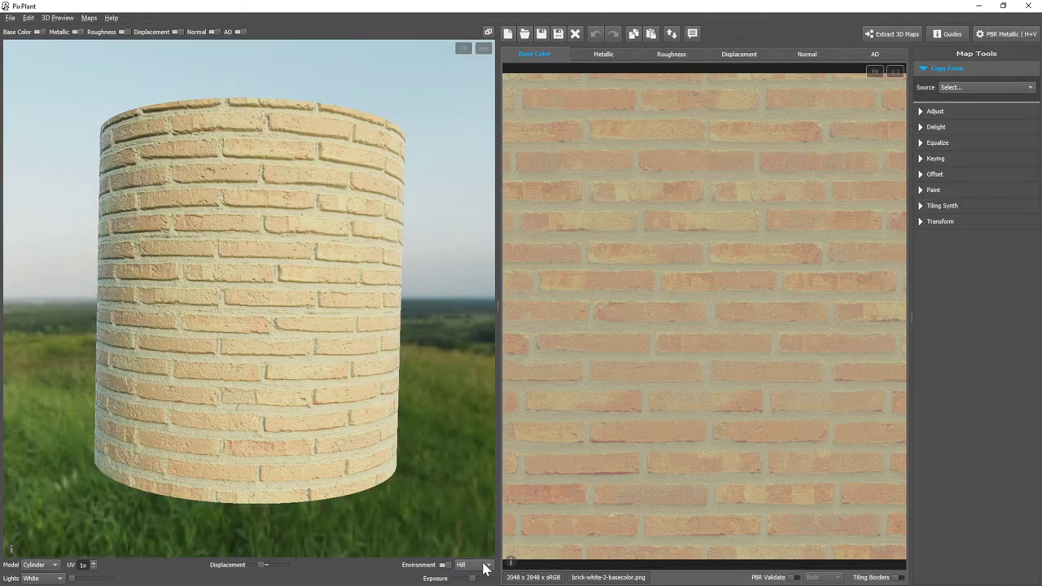
Try the Museum and House environments, rotating the backdrop, then settle on Hill.
{"action": "left_click", "coordinate": [485, 568]}
{"action": "left_click", "coordinate": [485, 568]}
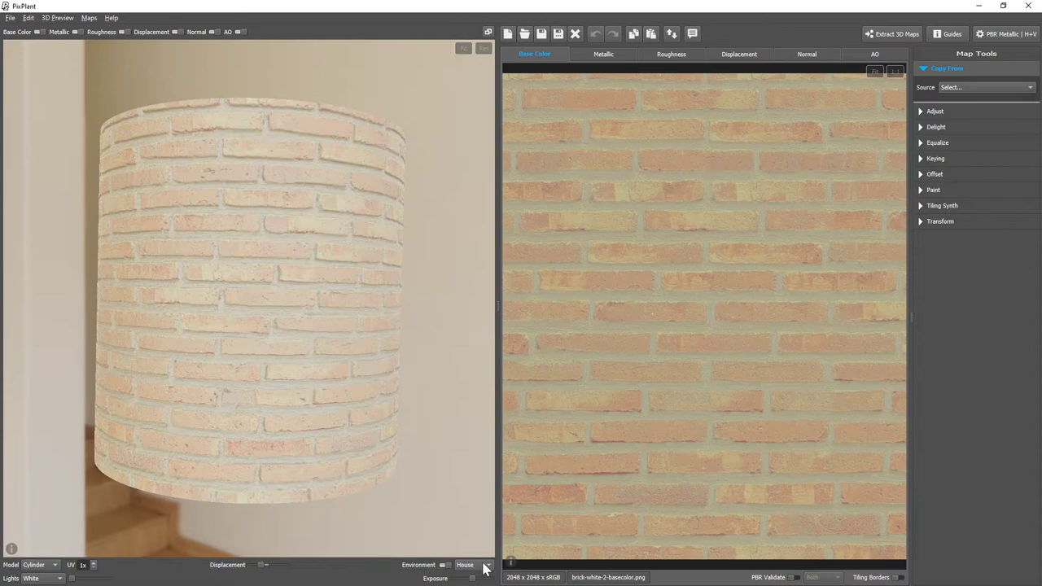
{"action": "scroll", "coordinate": [394, 440], "scroll_direction": "down", "scroll_amount": 3}
{"action": "left_click_drag", "start_coordinate": [393, 439], "coordinate": [140, 435]}
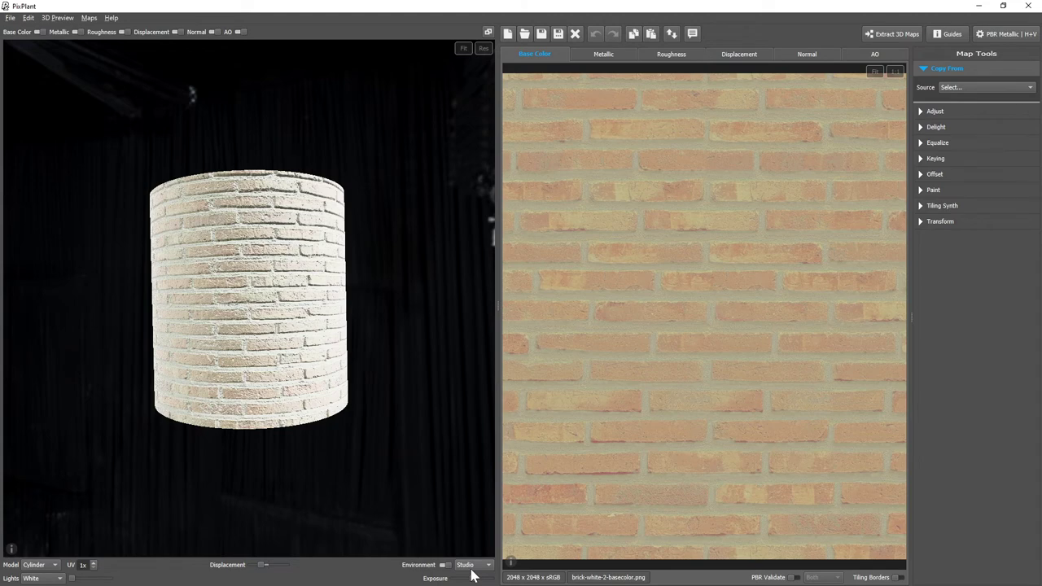
{"action": "left_click", "coordinate": [468, 565]}
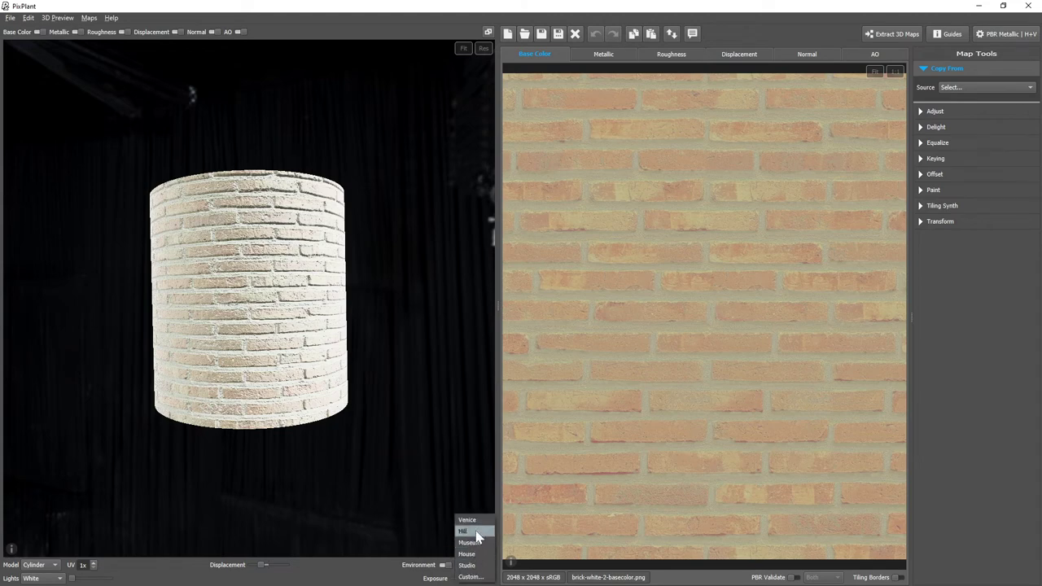
{"action": "left_click", "coordinate": [477, 532]}
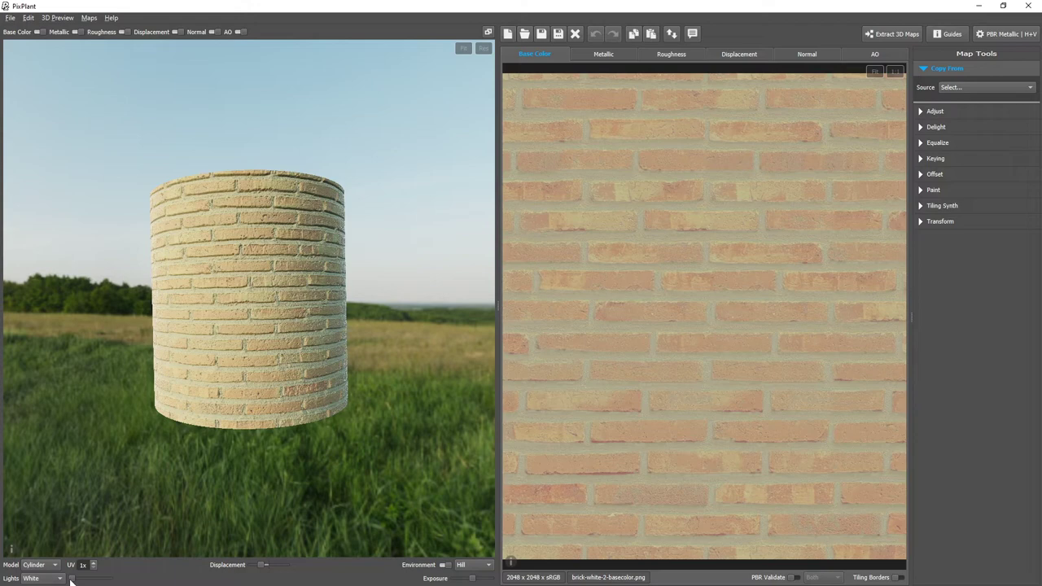
Raise the light intensity and relight the brick cylinder from new directions while orbiting the view.
{"action": "left_click_drag", "start_coordinate": [71, 579], "coordinate": [106, 580]}
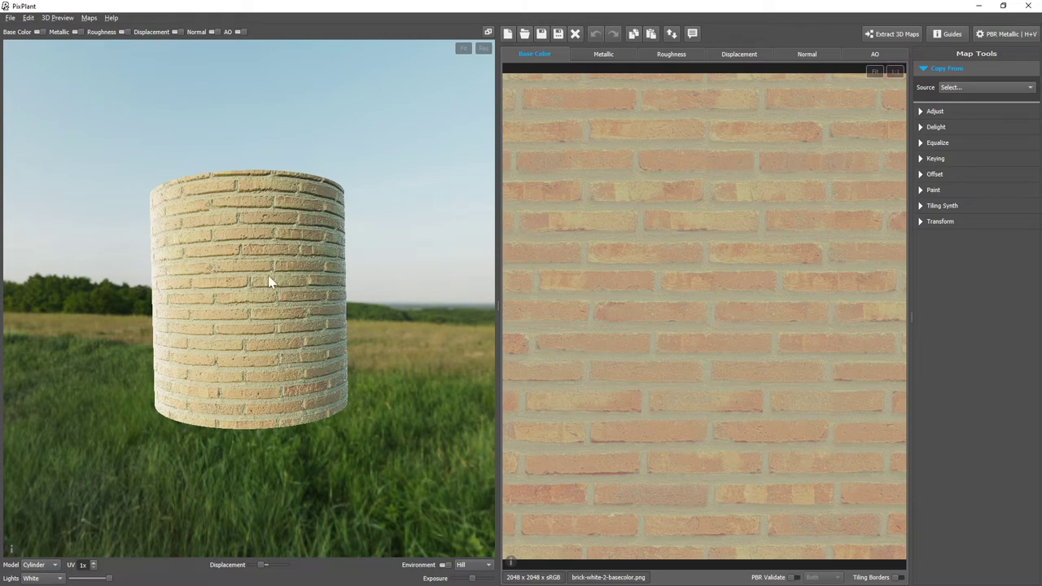
{"action": "mouse_move", "coordinate": [258, 285]}
{"action": "right_mouse_down"}
{"action": "mouse_move", "coordinate": [249, 225]}
{"action": "mouse_move", "coordinate": [158, 291]}
{"action": "mouse_move", "coordinate": [410, 295]}
{"action": "mouse_move", "coordinate": [449, 286]}
{"action": "right_mouse_up"}
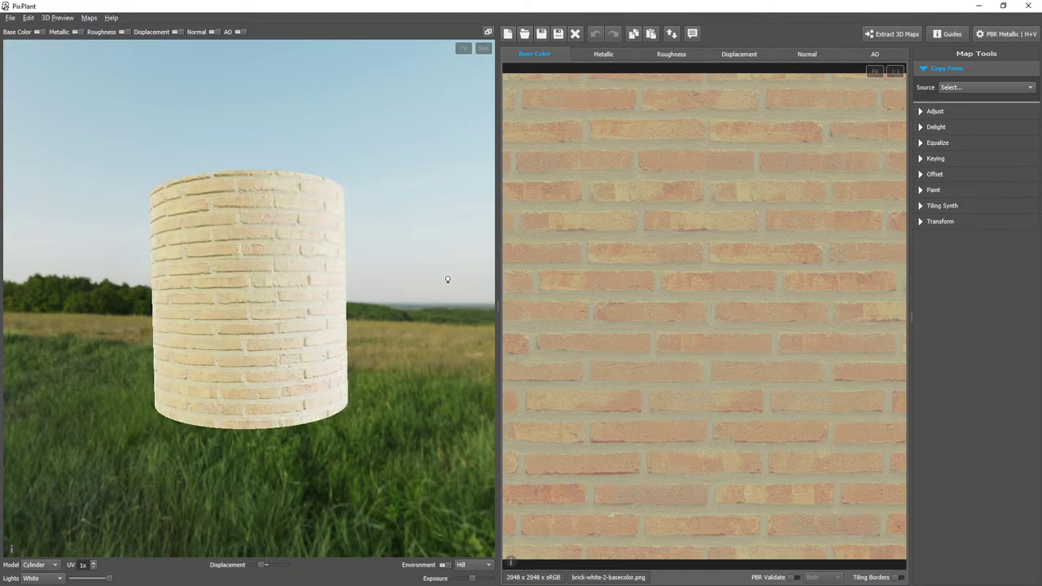
{"action": "right_click_drag", "start_coordinate": [428, 332], "coordinate": [123, 390]}
{"action": "left_click_drag", "start_coordinate": [123, 391], "coordinate": [448, 383]}
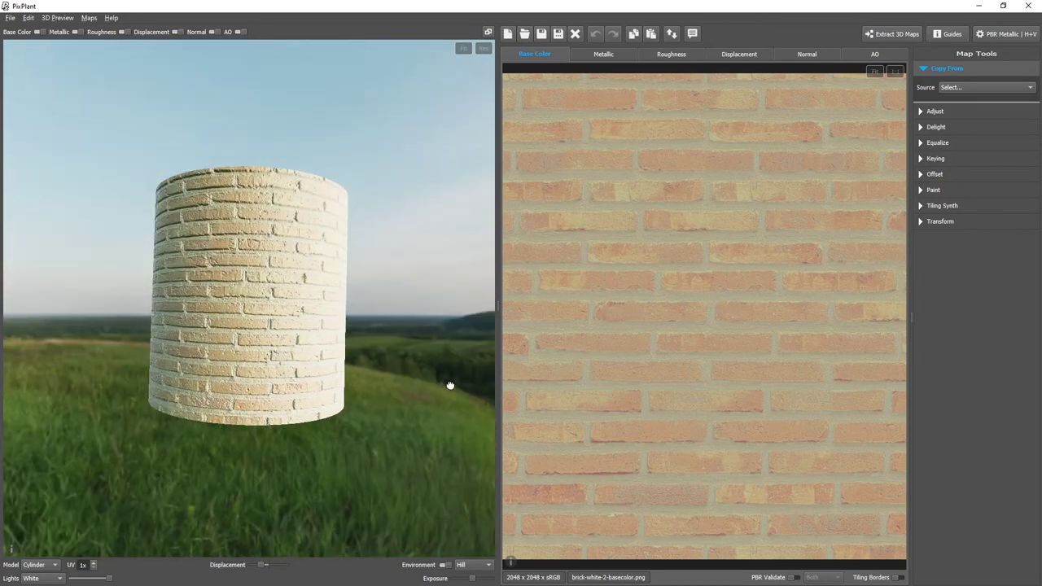
{"action": "mouse_move", "coordinate": [385, 326]}
{"action": "right_mouse_down"}
{"action": "mouse_move", "coordinate": [40, 295]}
{"action": "mouse_move", "coordinate": [414, 305]}
{"action": "right_mouse_up"}
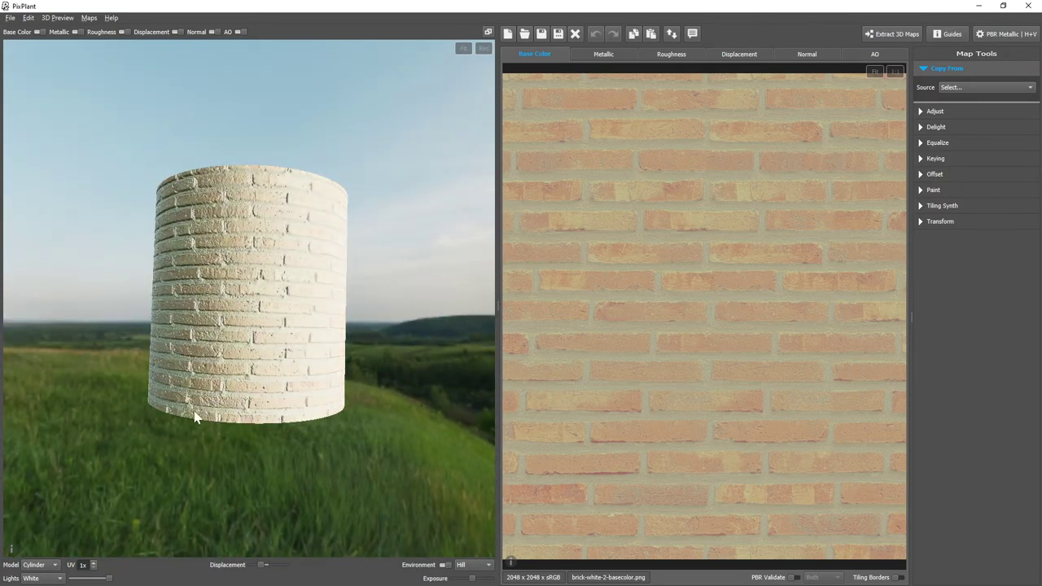
{"action": "mouse_move", "coordinate": [338, 425]}
{"action": "left_mouse_down"}
{"action": "mouse_move", "coordinate": [239, 365]}
{"action": "mouse_move", "coordinate": [221, 434]}
{"action": "mouse_move", "coordinate": [425, 428]}
{"action": "left_mouse_up"}
Turn off Base Color and load a snowy HDR image as the preview environment.
{"action": "left_click", "coordinate": [16, 32]}
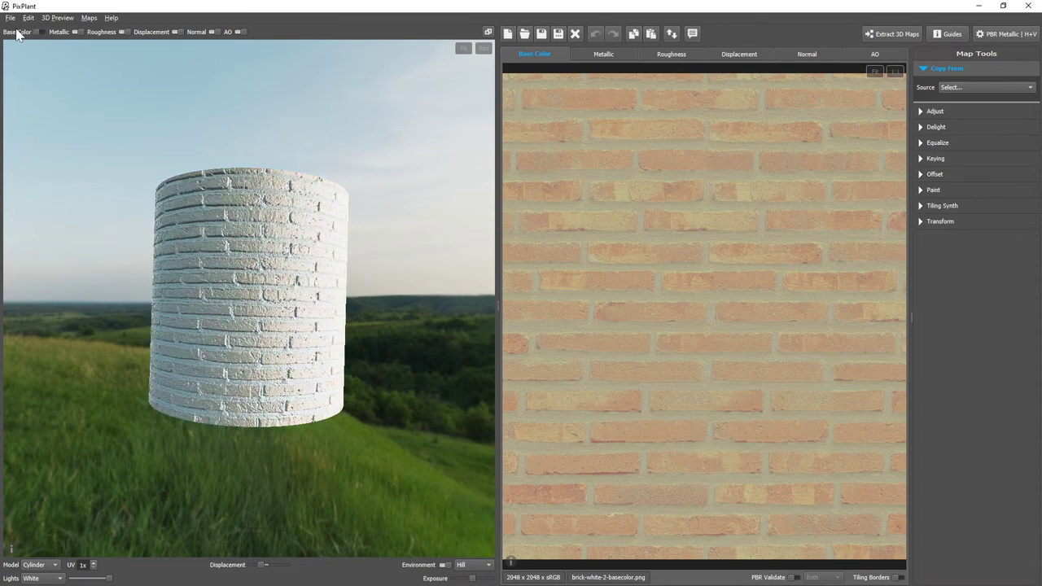
{"action": "left_click_drag", "start_coordinate": [261, 243], "coordinate": [129, 282]}
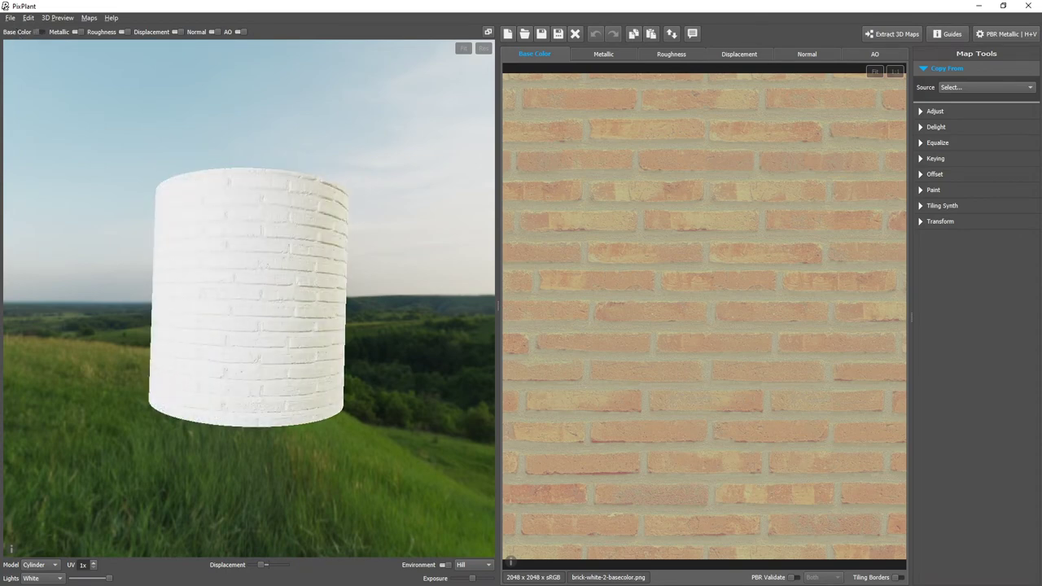
{"action": "left_click_drag", "start_coordinate": [1038, 351], "coordinate": [230, 311]}
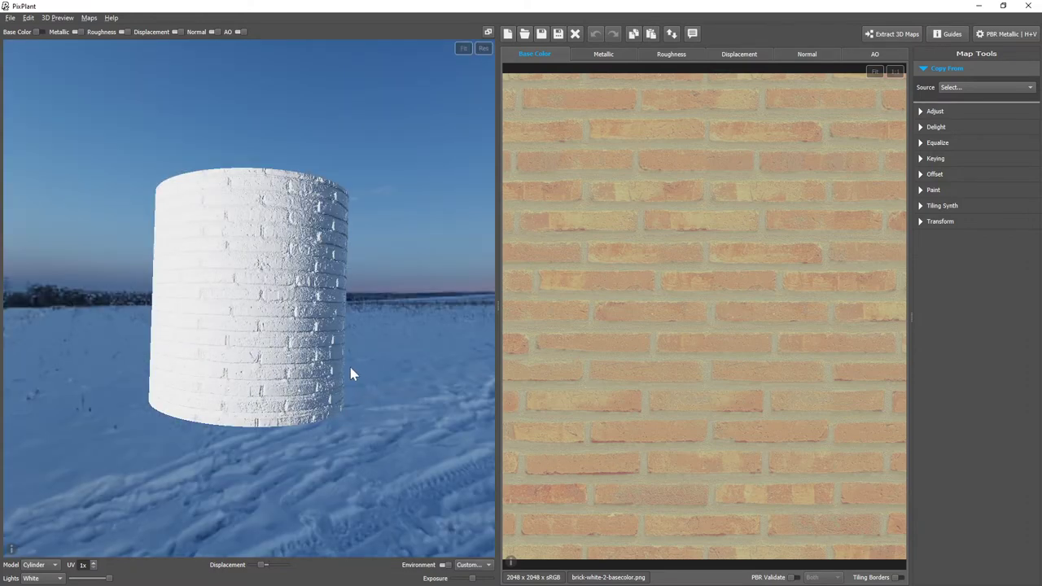
{"action": "scroll", "coordinate": [350, 374], "scroll_direction": "down", "scroll_amount": 3}
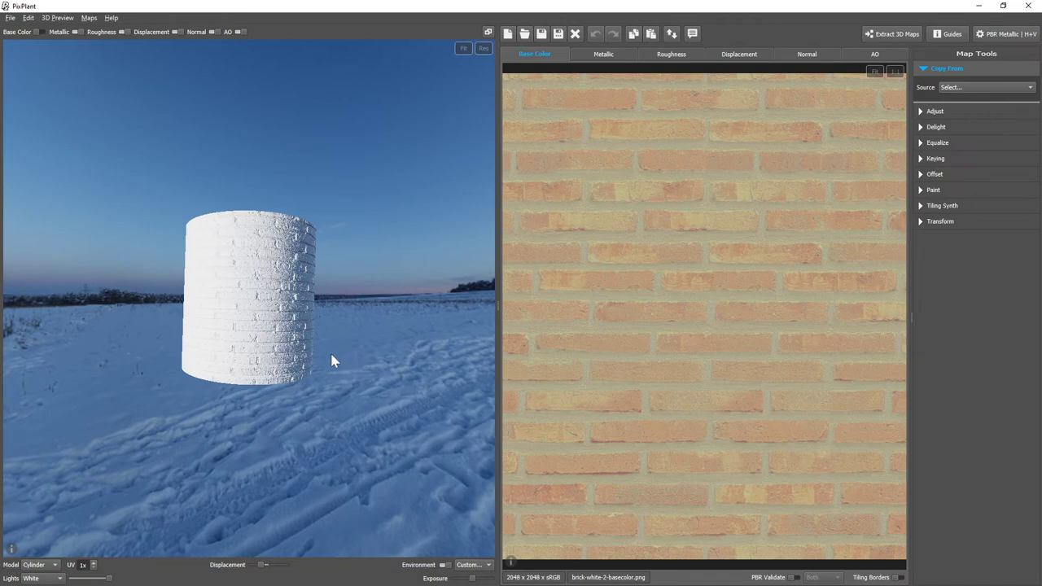
{"action": "mouse_move", "coordinate": [341, 366]}
{"action": "middle_mouse_down"}
{"action": "mouse_move", "coordinate": [272, 367]}
{"action": "mouse_move", "coordinate": [342, 367]}
{"action": "middle_mouse_up"}
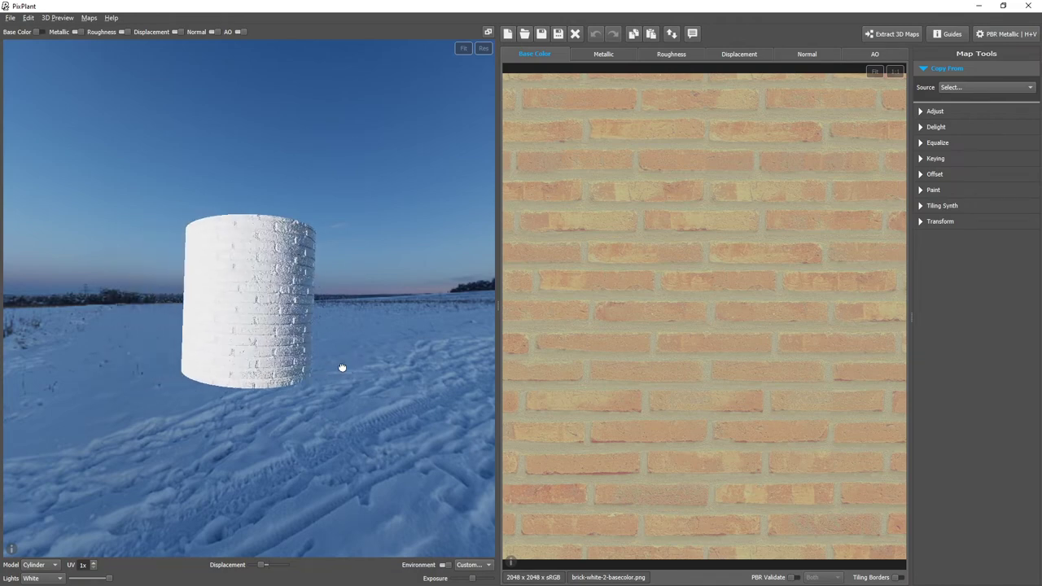
Dim the light intensity and swing the light and environment around the cylinder.
{"action": "mouse_move", "coordinate": [127, 444]}
{"action": "left_mouse_down"}
{"action": "mouse_move", "coordinate": [350, 458]}
{"action": "mouse_move", "coordinate": [168, 494]}
{"action": "left_mouse_up"}
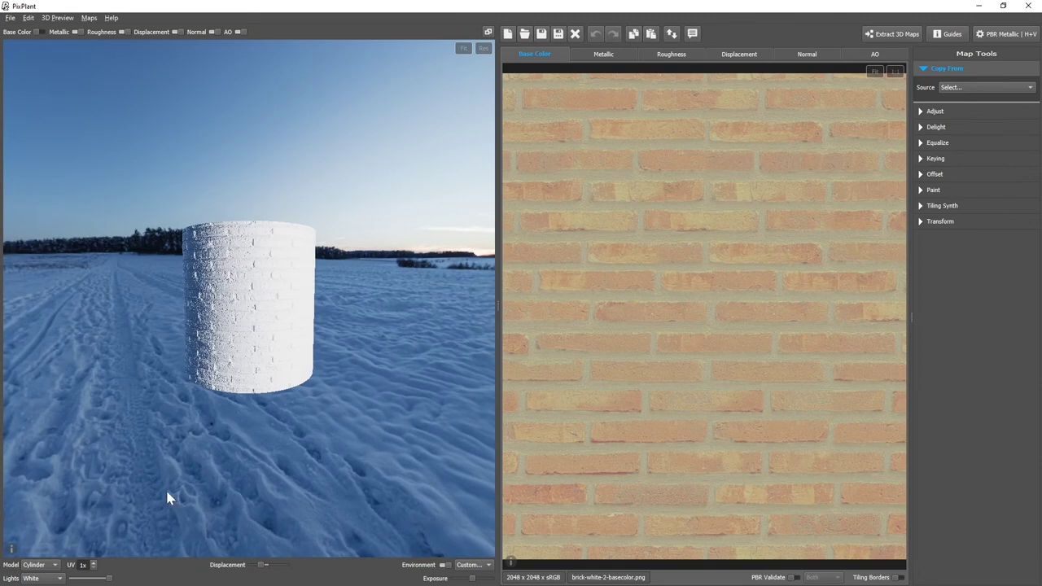
{"action": "mouse_move", "coordinate": [241, 399]}
{"action": "right_mouse_down"}
{"action": "mouse_move", "coordinate": [103, 269]}
{"action": "mouse_move", "coordinate": [99, 288]}
{"action": "right_mouse_up"}
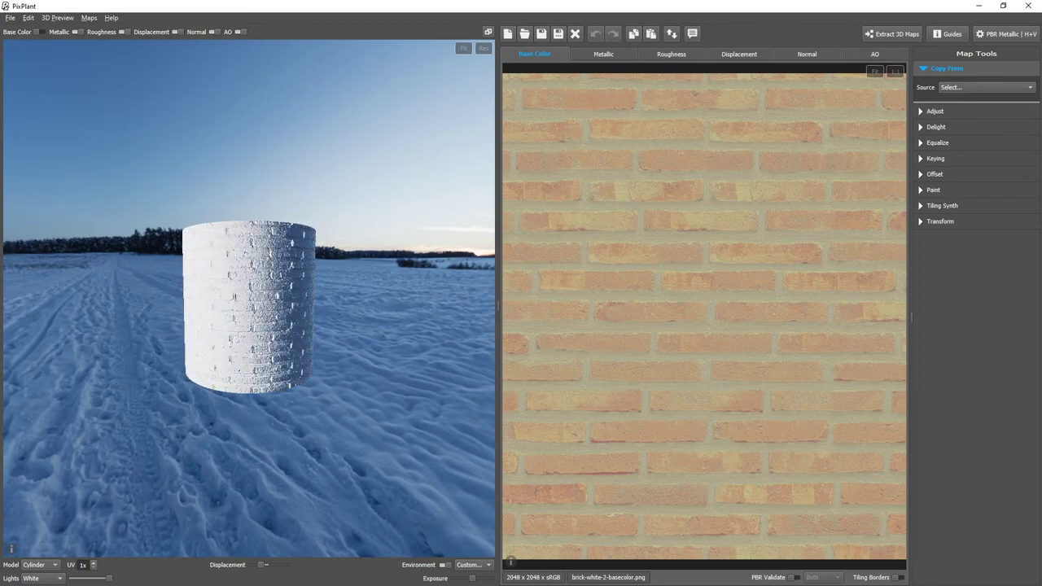
{"action": "left_click_drag", "start_coordinate": [108, 578], "coordinate": [84, 583]}
{"action": "right_click_drag", "start_coordinate": [164, 429], "coordinate": [174, 391]}
{"action": "left_click_drag", "start_coordinate": [175, 391], "coordinate": [144, 414]}
{"action": "right_click_drag", "start_coordinate": [114, 356], "coordinate": [147, 392]}
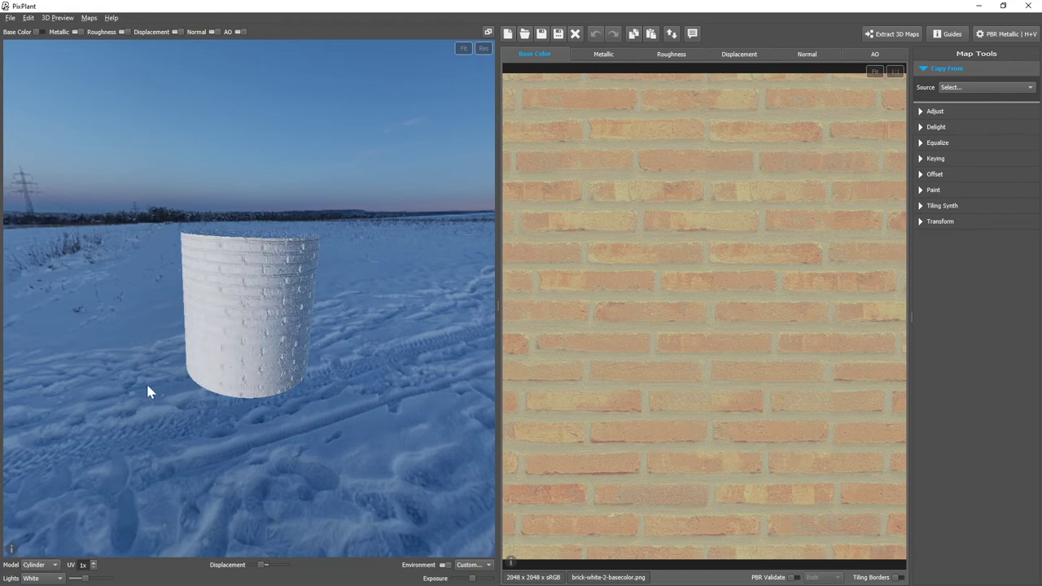
Switch the lighting from White to Red & Blue and zoom in to move the coloured lights.
{"action": "left_click", "coordinate": [43, 579]}
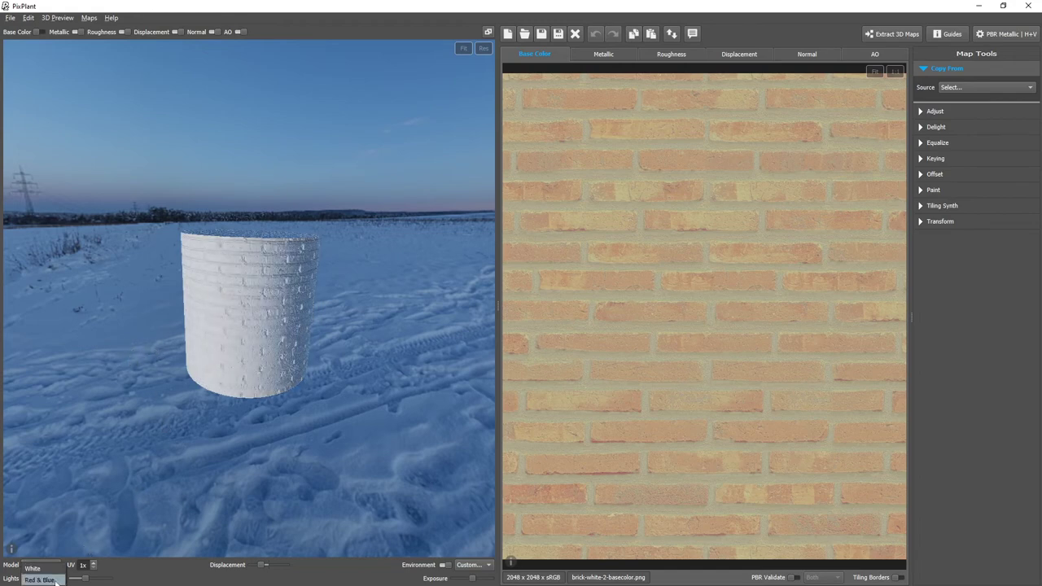
{"action": "left_click", "coordinate": [55, 580]}
{"action": "right_click_drag", "start_coordinate": [318, 313], "coordinate": [390, 313]}
{"action": "scroll", "coordinate": [297, 342], "scroll_direction": "up", "scroll_amount": 5}
{"action": "right_click_drag", "start_coordinate": [300, 349], "coordinate": [351, 346]}
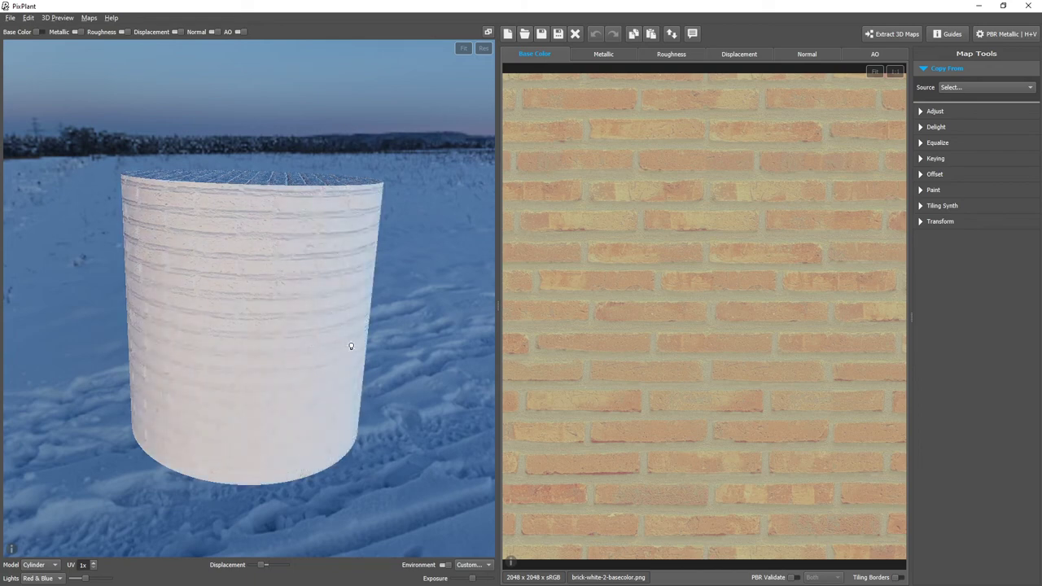